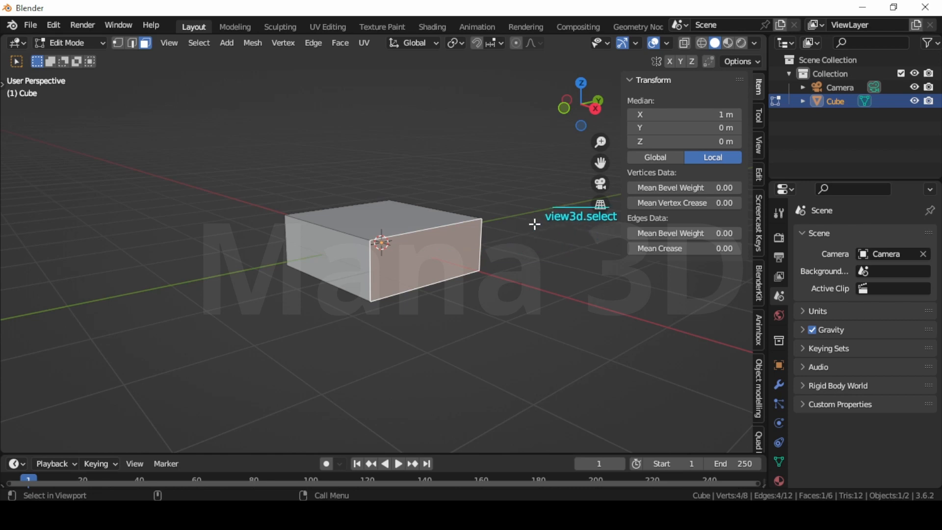
Step: Inset the selected side face by about 0.26 m and assign the inner face a new material named "movie"
key("i")
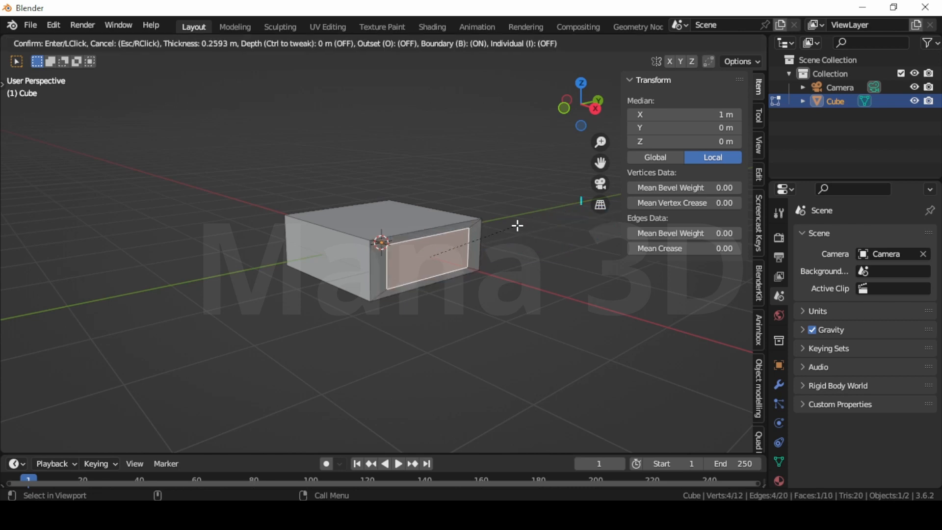
left_click(516, 225)
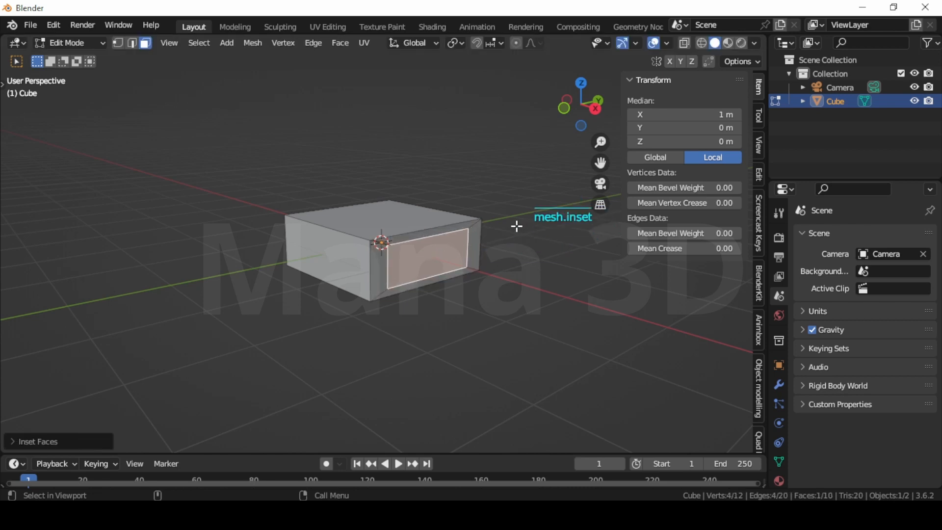
left_click(778, 479)
left_click(846, 311)
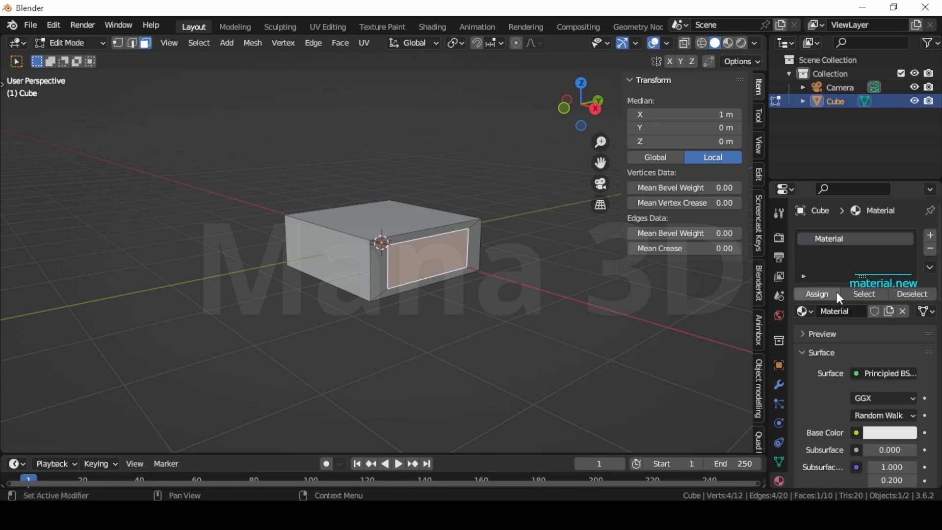
double_click(833, 240)
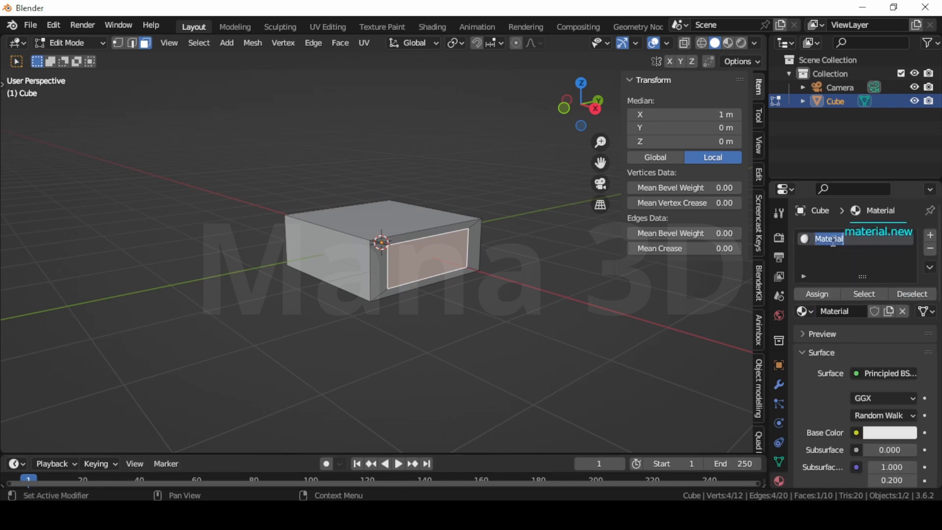
type("movie")
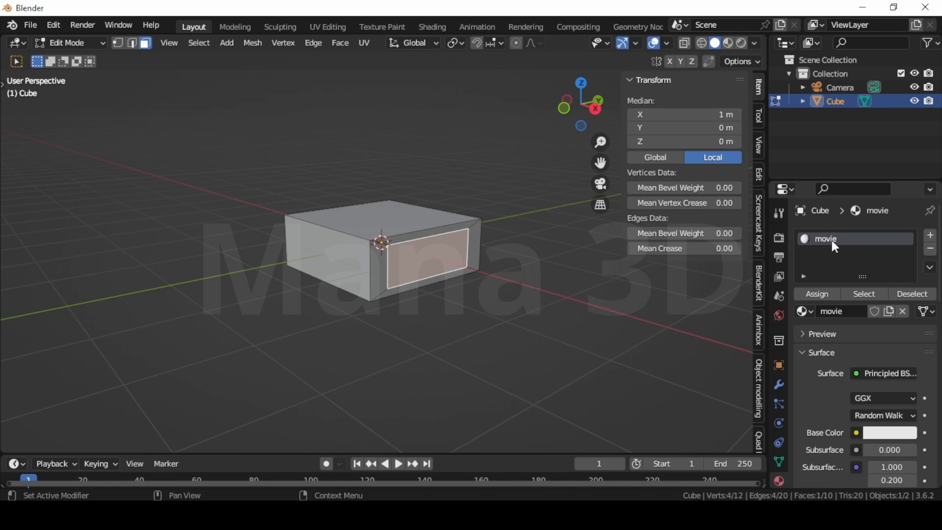
left_click(830, 290)
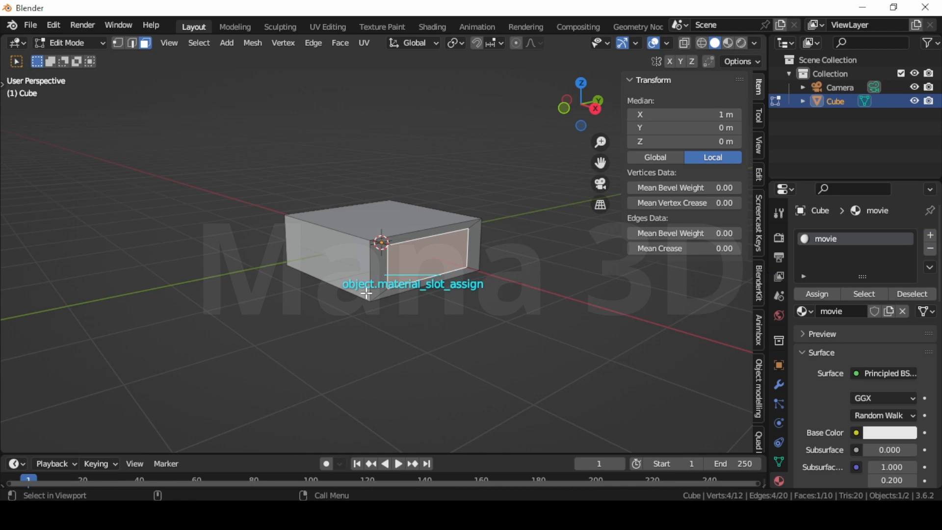
Step: Invert the face selection and assign all the remaining faces a second new material named "wall"
key("ctrl+i")
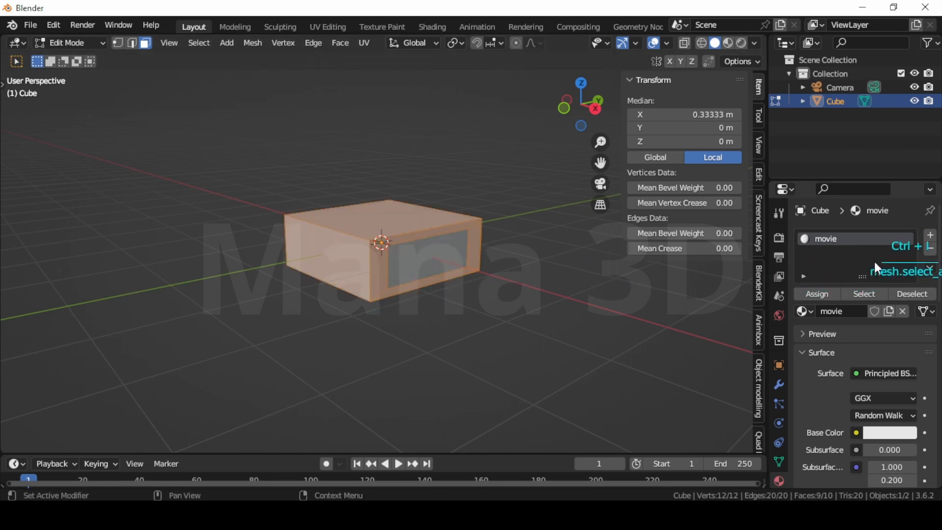
left_click(931, 236)
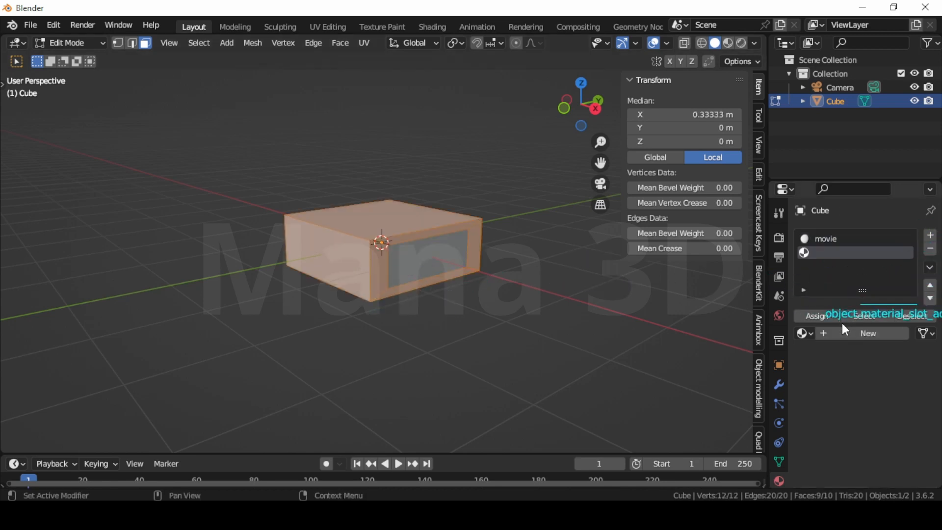
left_click(835, 333)
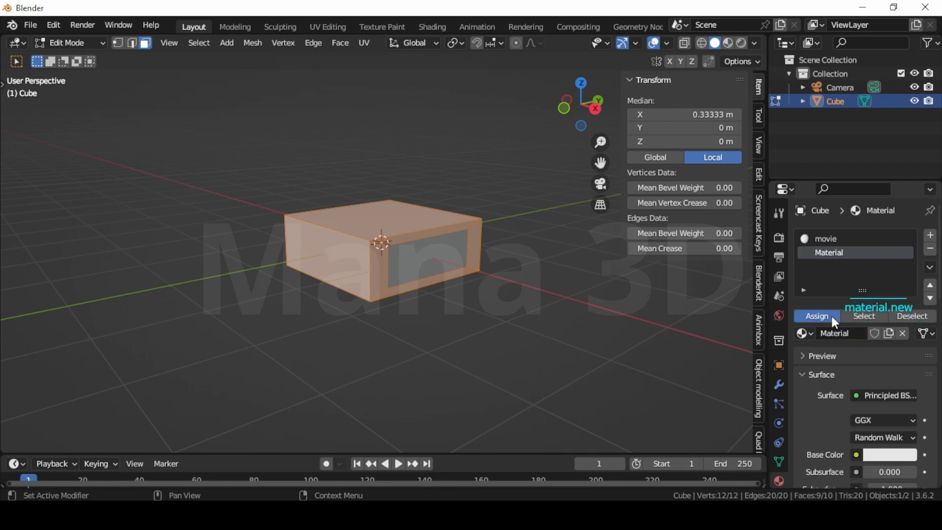
left_click(832, 316)
left_click(834, 335)
type("w")
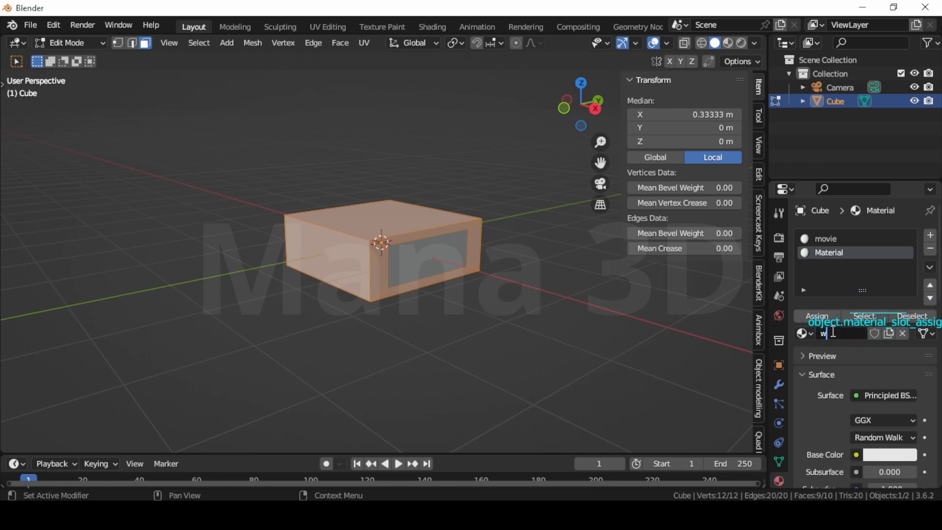
type("l")
key("Return")
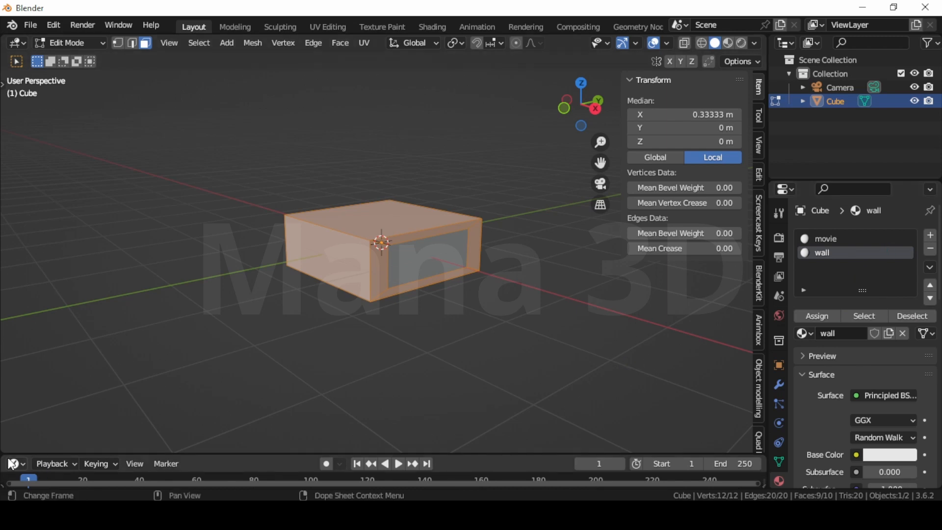
Step: Split the 3D viewport in two, turn the new area into a Shader Editor and hide its sidebar
left_click_drag(4, 447, 282, 396)
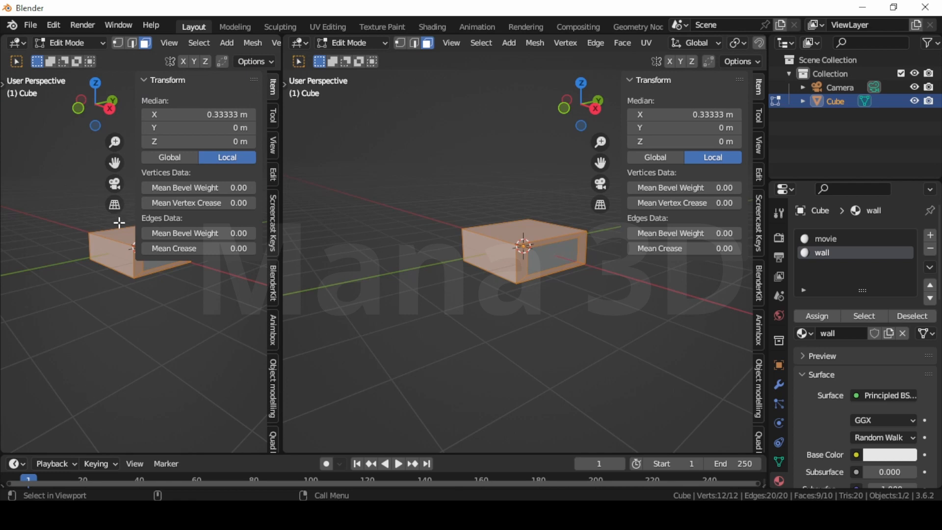
left_click(17, 42)
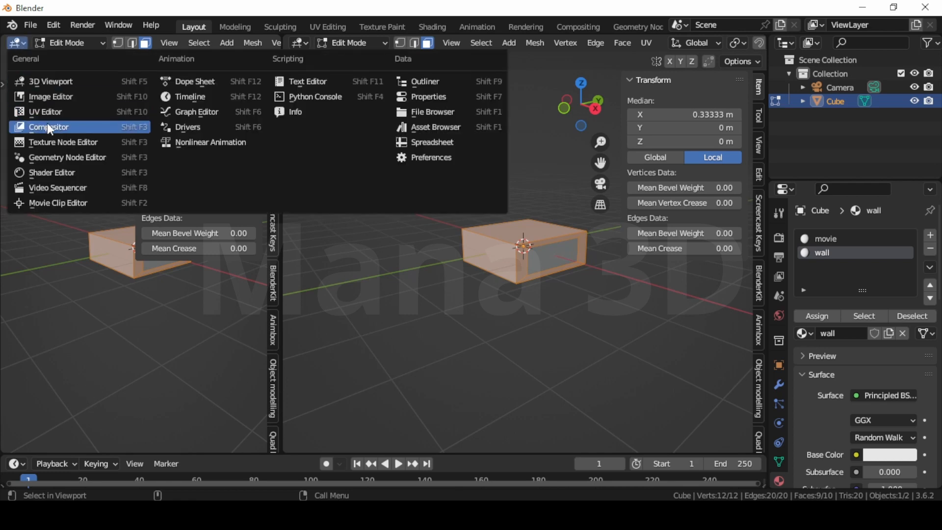
left_click(50, 171)
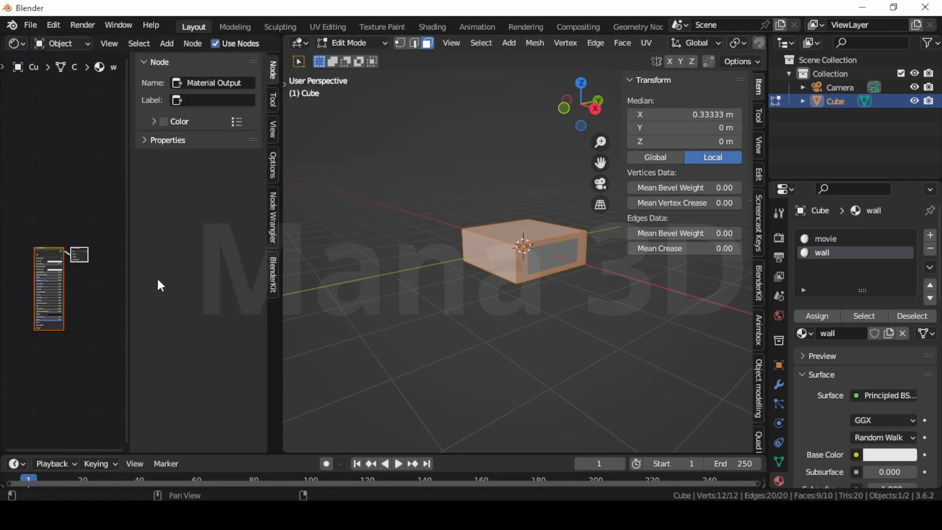
key("n")
Step: In the movie material, replace the Principled BSDF with an Emission node linked to the Material Output's Surface
left_click(835, 239)
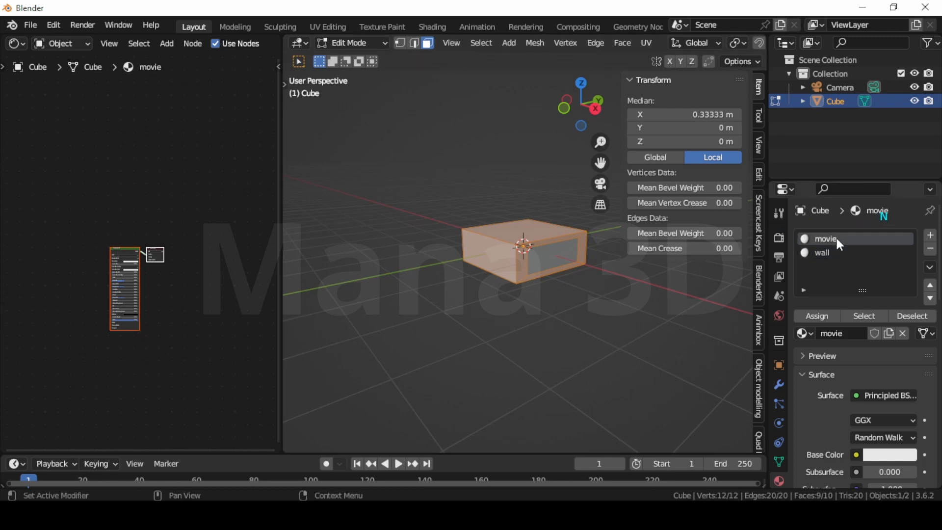
left_click(120, 250)
key("x")
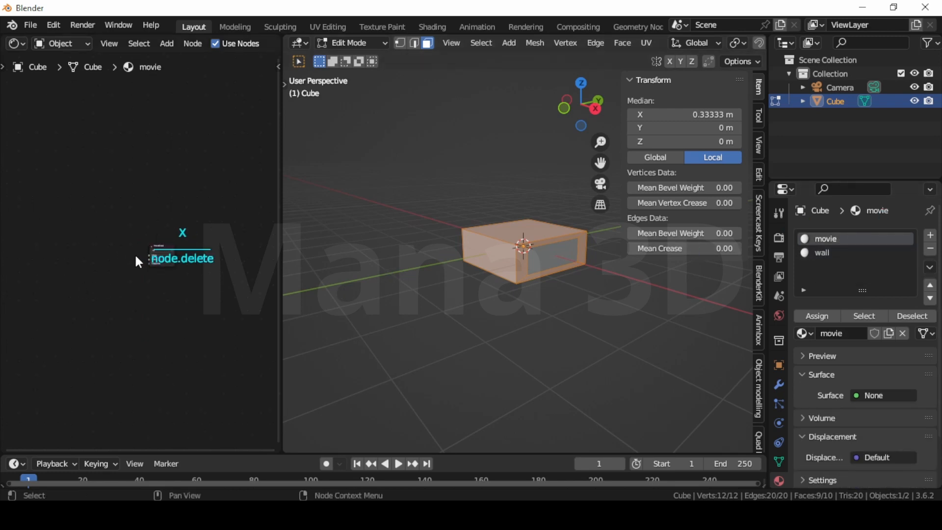
key("shift+a")
left_click(135, 255)
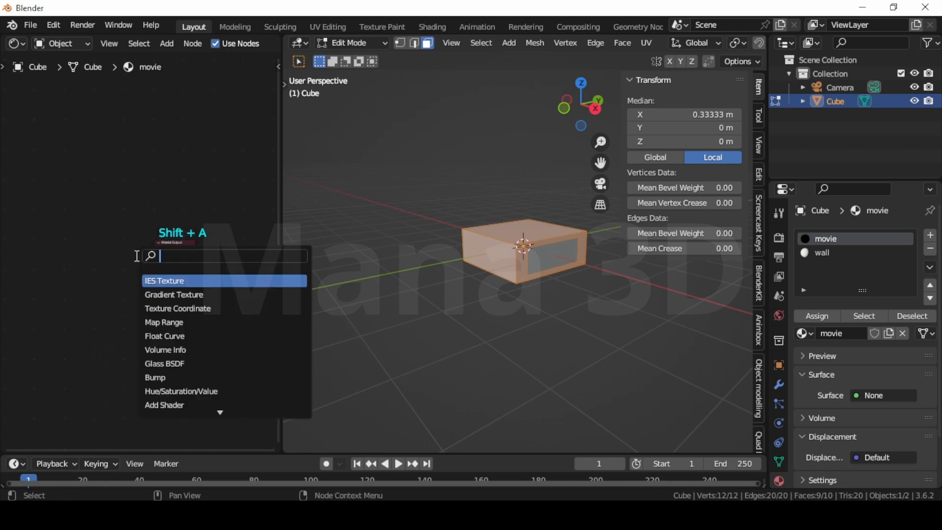
type("emi")
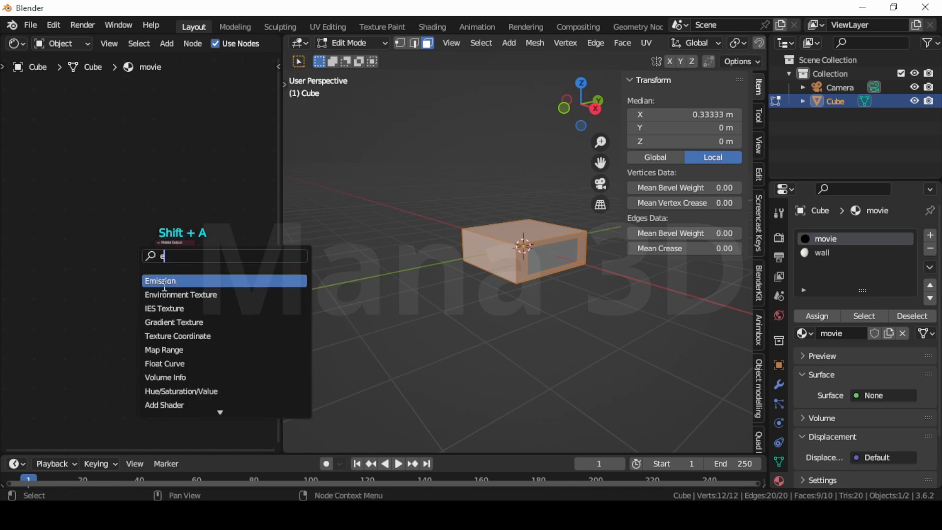
key("Return")
left_click(127, 276)
scroll(148, 272, "up", 2)
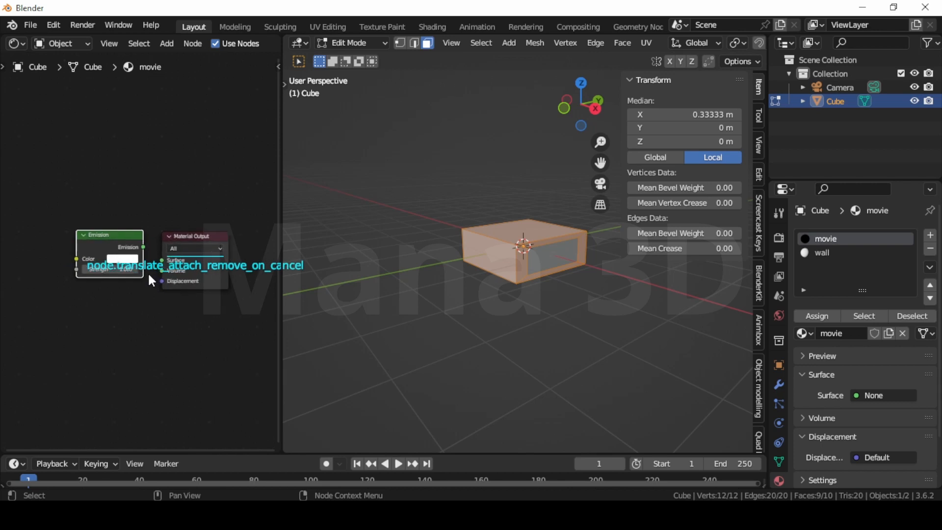
left_click_drag(144, 248, 156, 258)
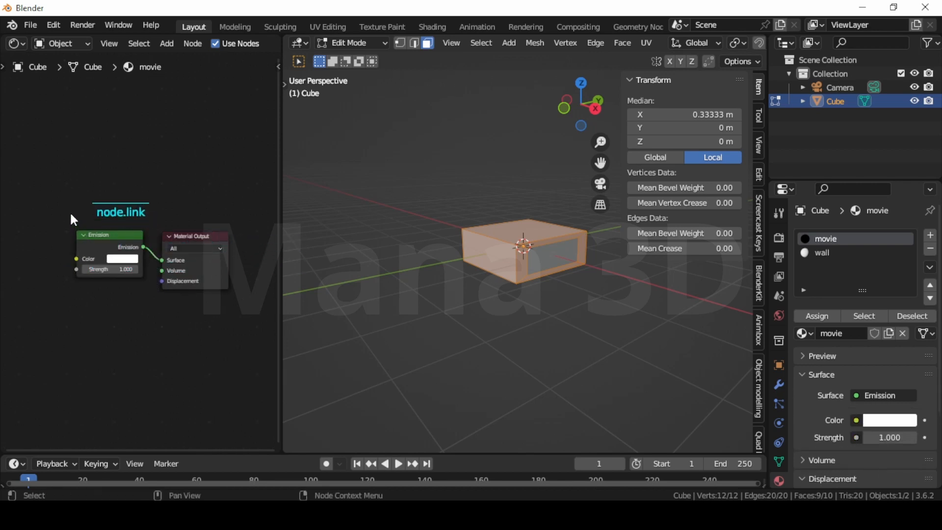
Step: Add an Image Texture node before the Emission node and link its Color output to the Emission Color
scroll(83, 209, "down", 1)
key("shift+a")
left_click(89, 210)
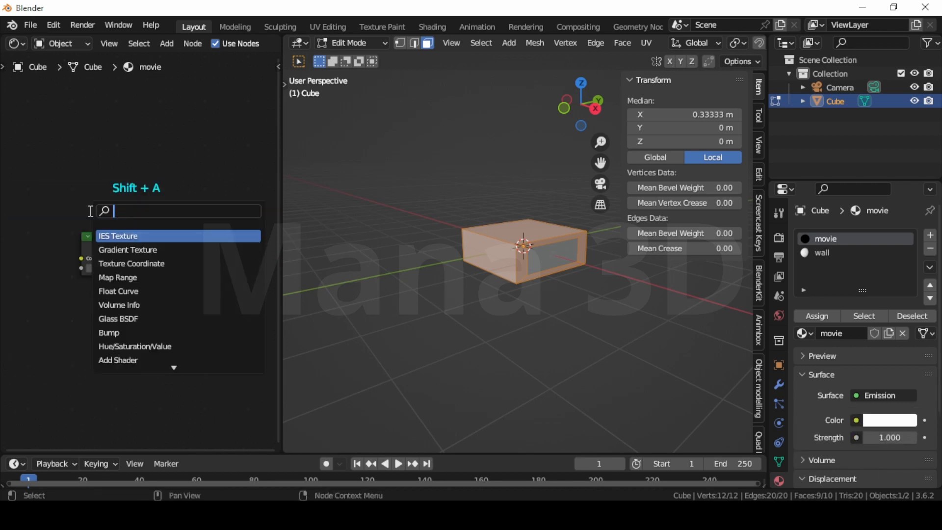
type("ima")
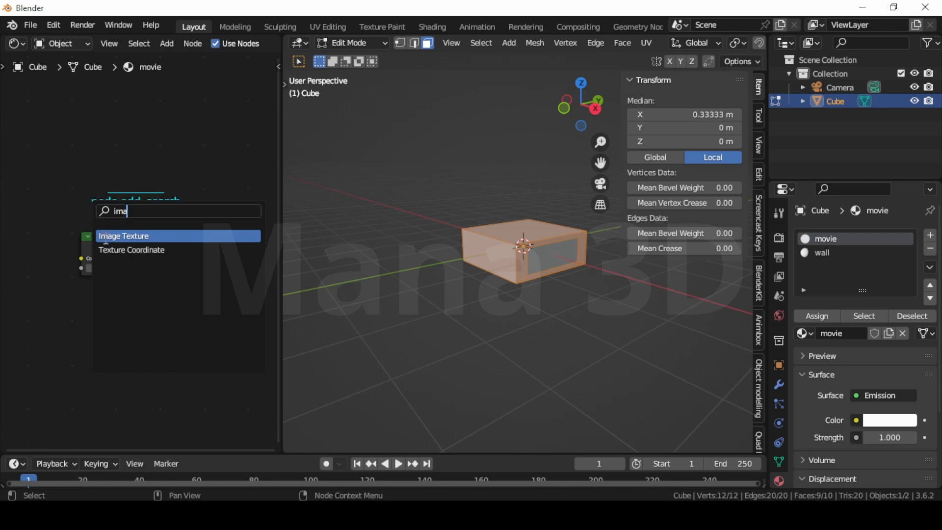
key("Return")
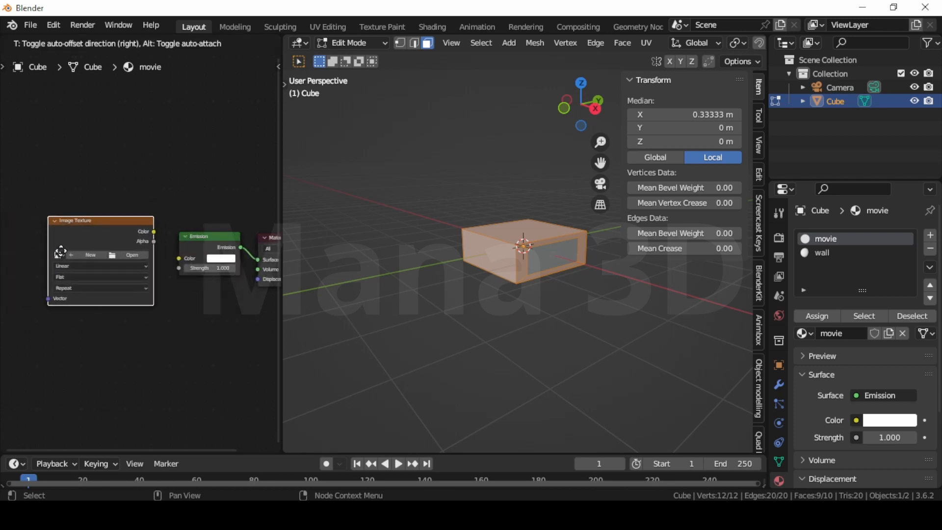
left_click(59, 253)
left_click_drag(155, 231, 175, 258)
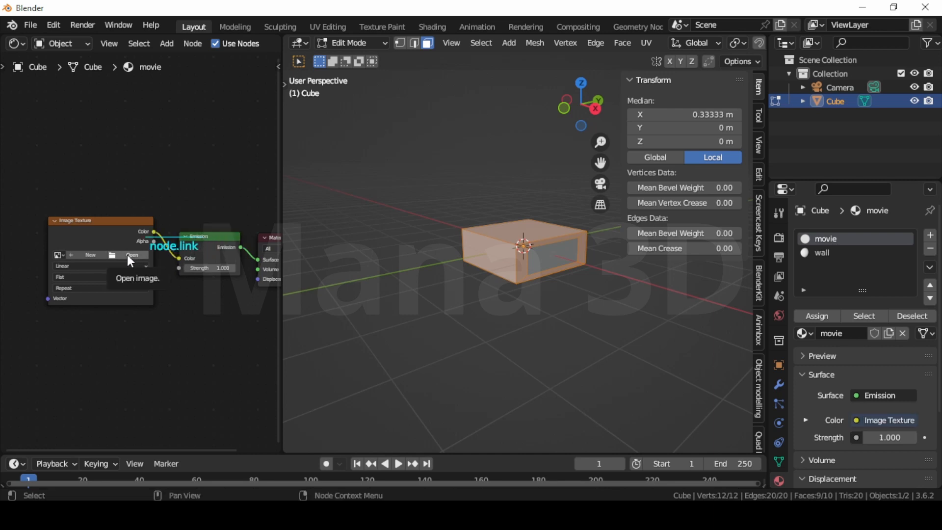
Step: Load "mesh problem solutions_11_Mana 3D.mp4" from the recent folder 11 into the Image Texture node
left_click(128, 256)
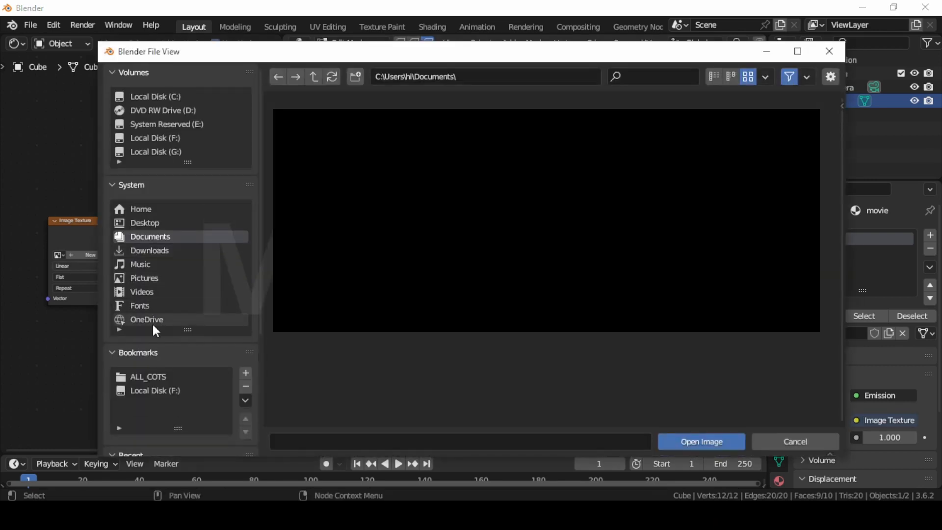
scroll(153, 394, "down", 5)
left_click(155, 382)
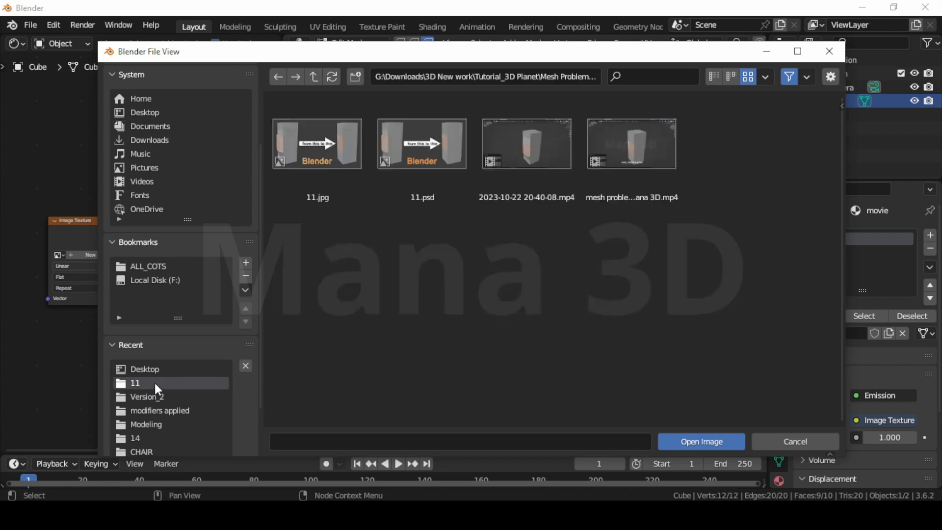
left_click(614, 146)
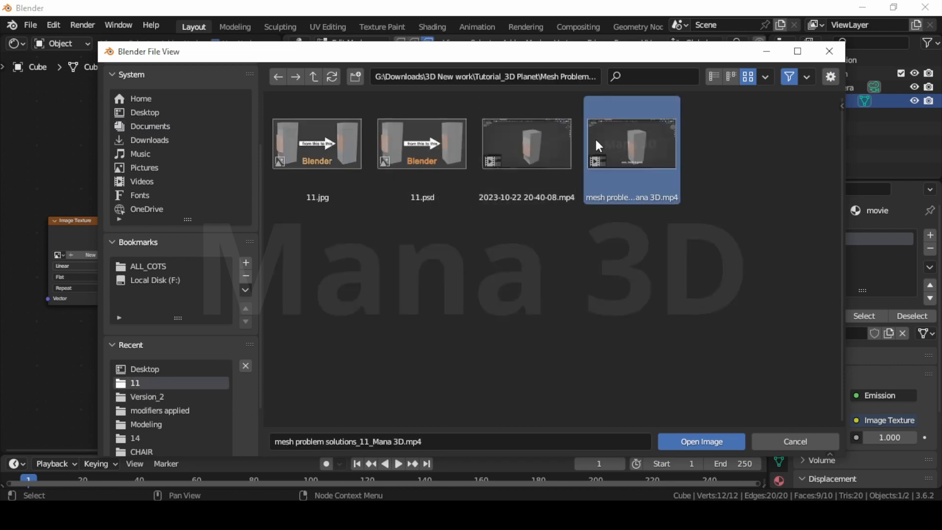
left_click(694, 441)
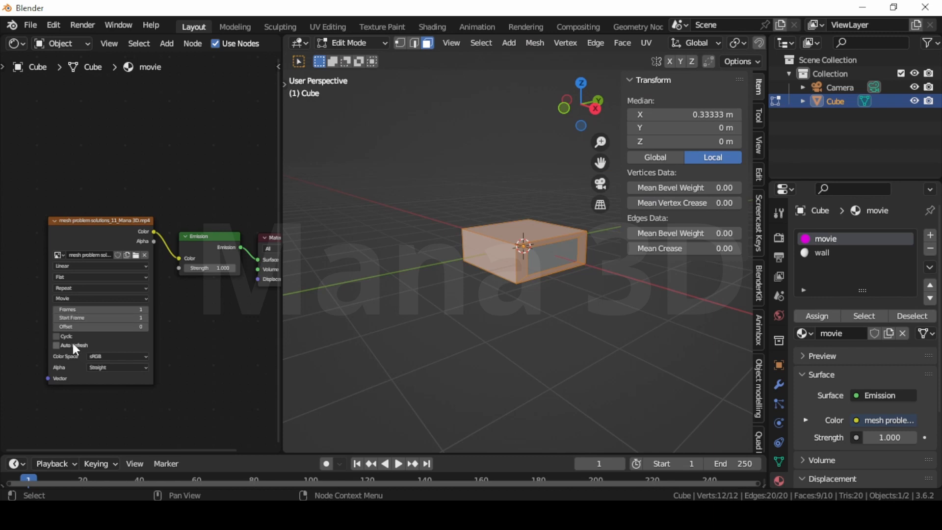
Step: Set the movie texture's frame count to 3000 and enable Auto Refresh
left_click(89, 310)
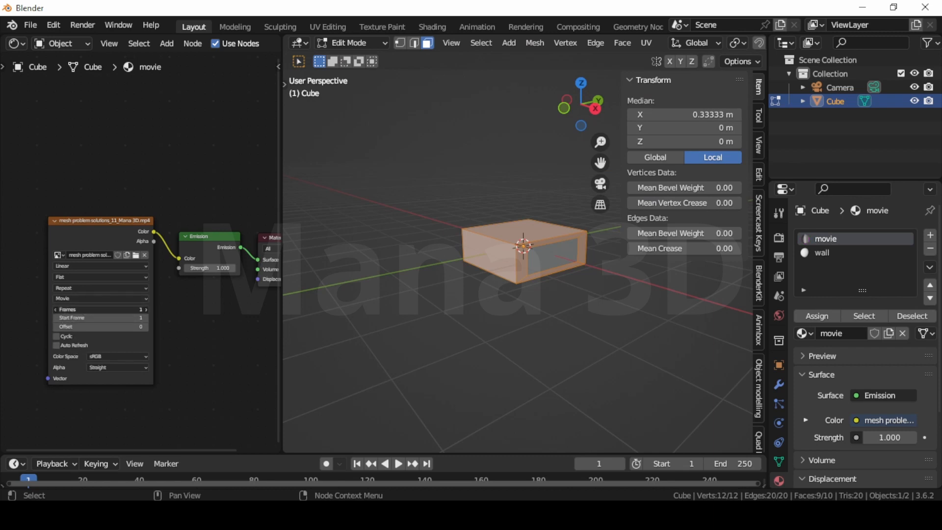
type("3000")
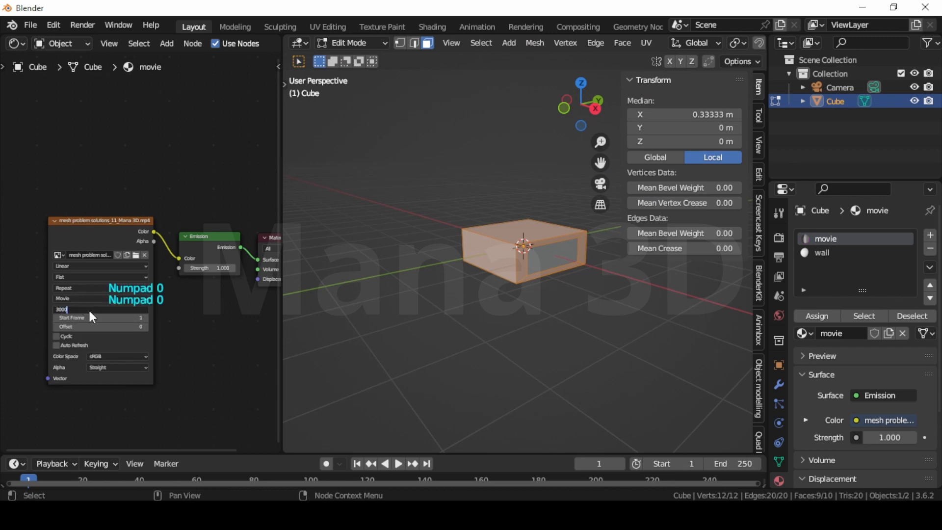
left_click(55, 345)
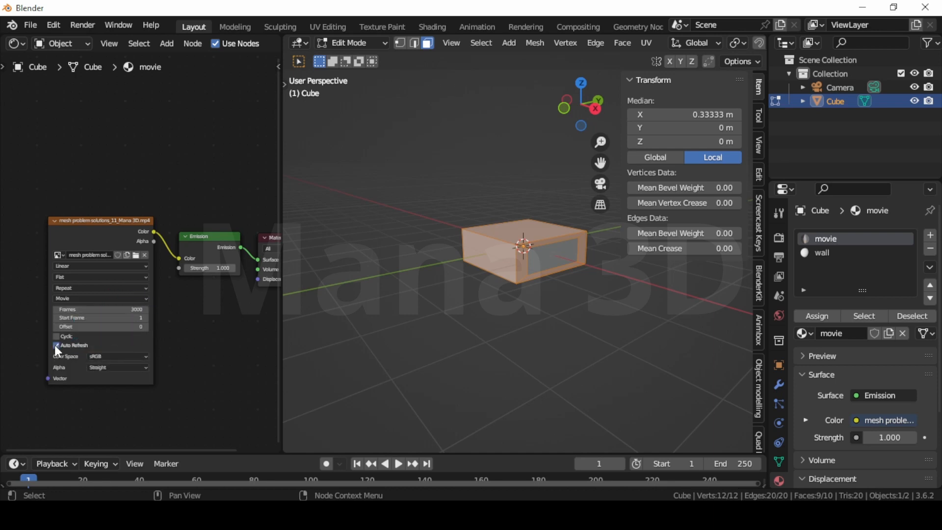
Step: Select only the inset face, leave Edit Mode and display the 3D viewport in Rendered shading
left_click(556, 260)
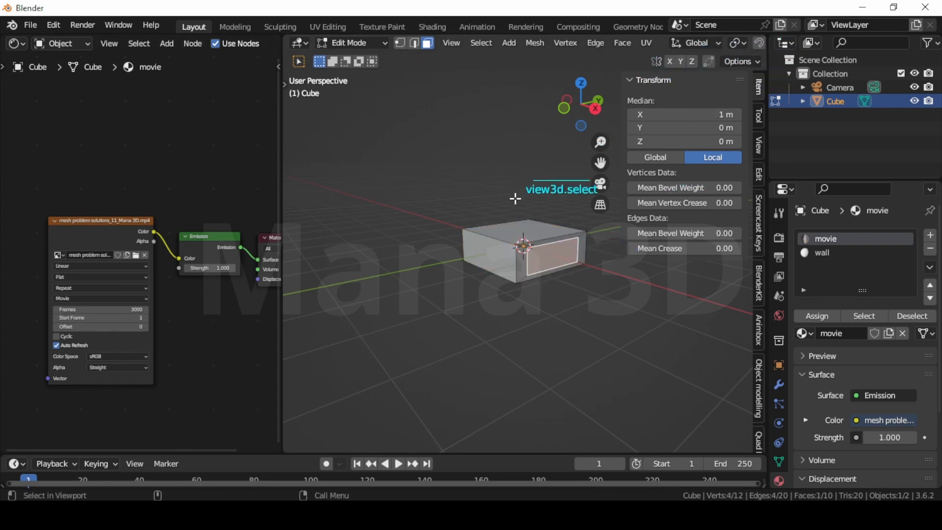
key("Tab")
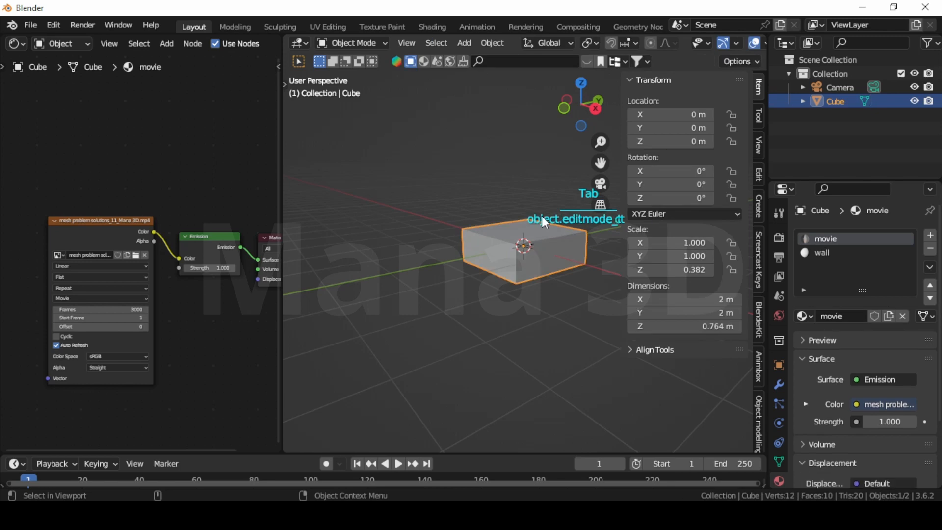
scroll(749, 42, "down", 5)
left_click(743, 41)
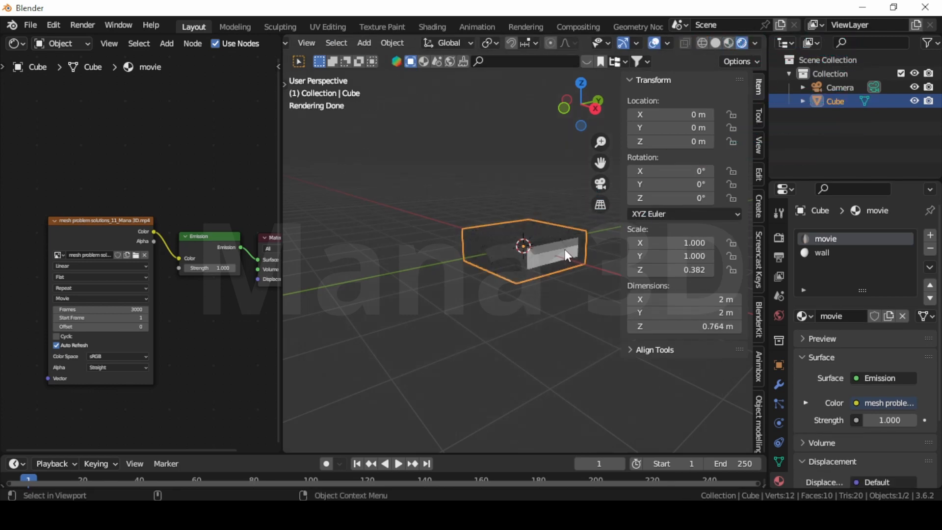
Step: Enter Edit Mode on the box's inset face and split the node editor area, turning the lower half into a UV Editor
key("Tab")
left_click(554, 255)
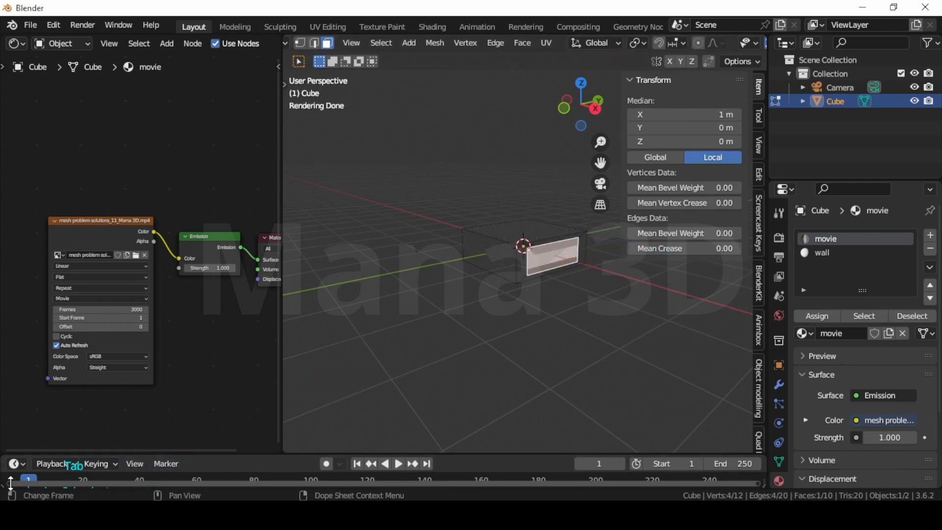
left_click_drag(3, 453, 2, 294)
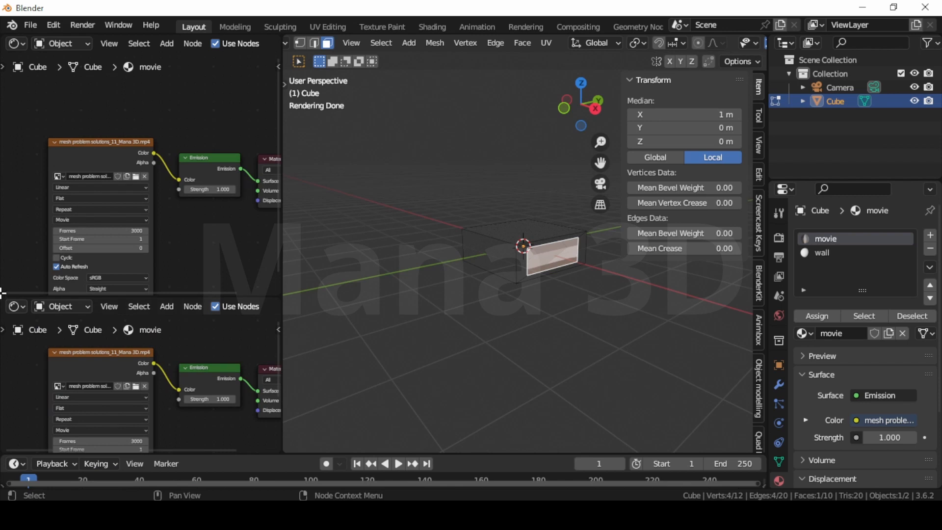
left_click(17, 306)
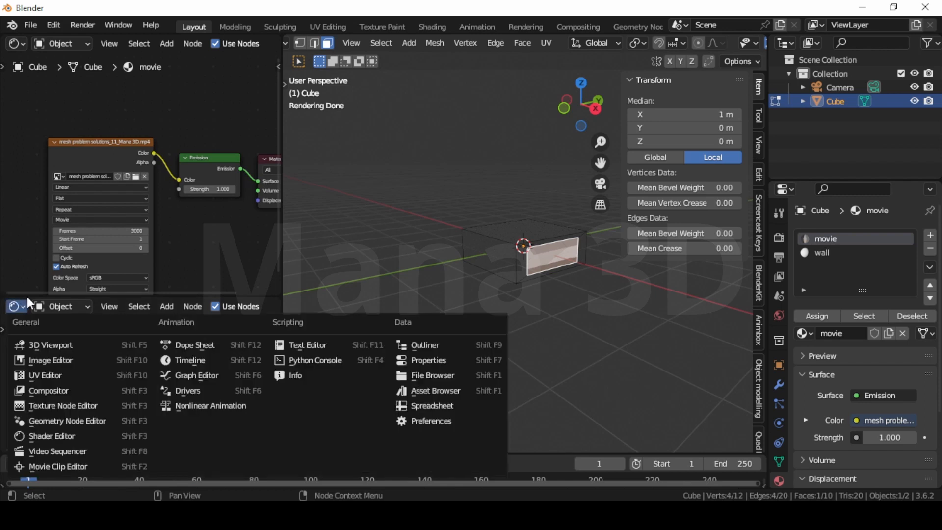
left_click(53, 375)
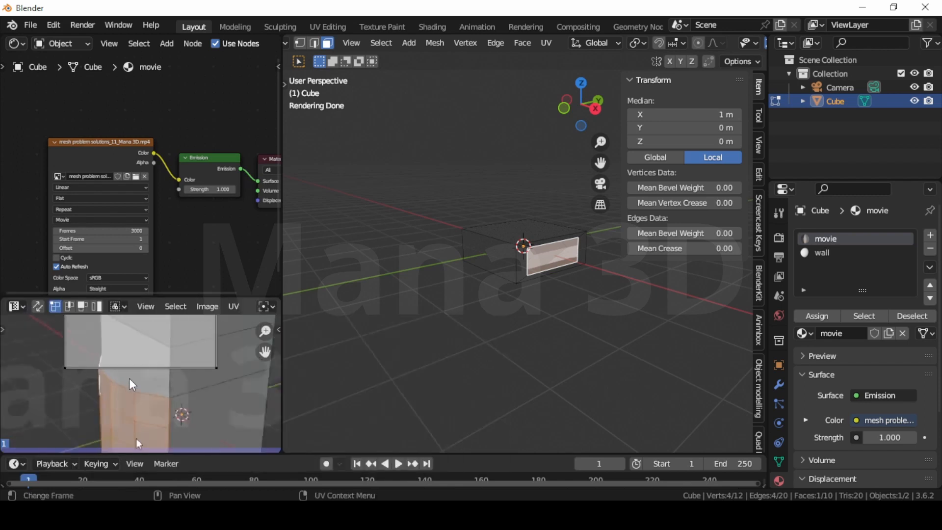
Step: Unwrap the selected inset face over the video frame in the UV Editor
scroll(129, 379, "down", 3)
right_click(190, 399)
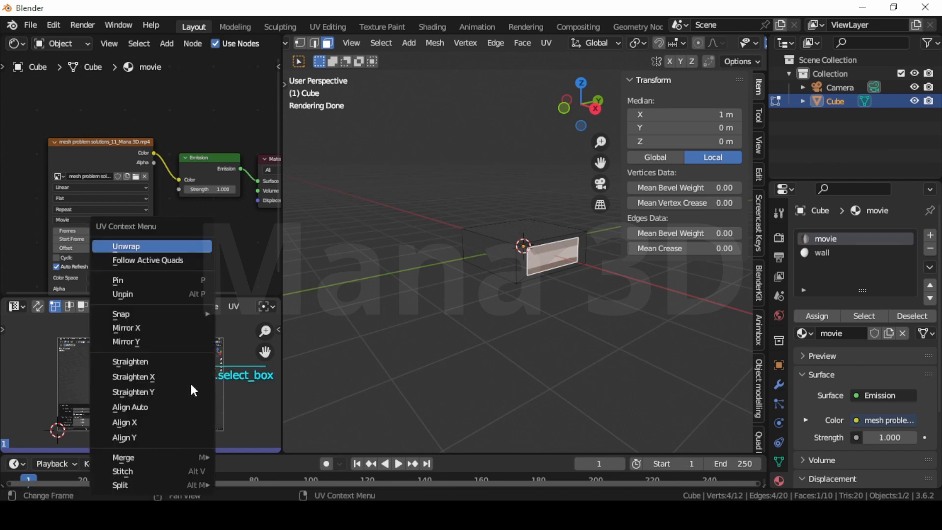
left_click(160, 245)
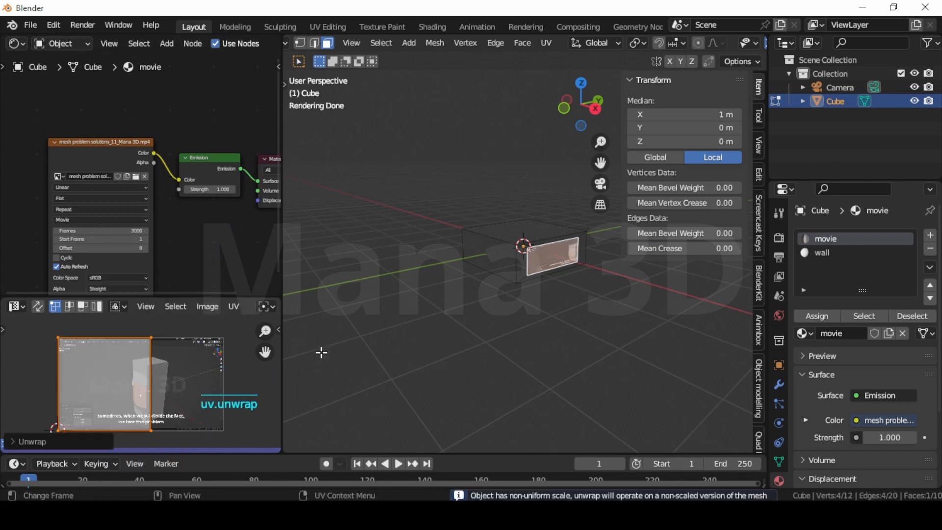
Step: Scale up the UV island and shift it about 0.23 along X so it is centred over the video frame and covers it
key("s")
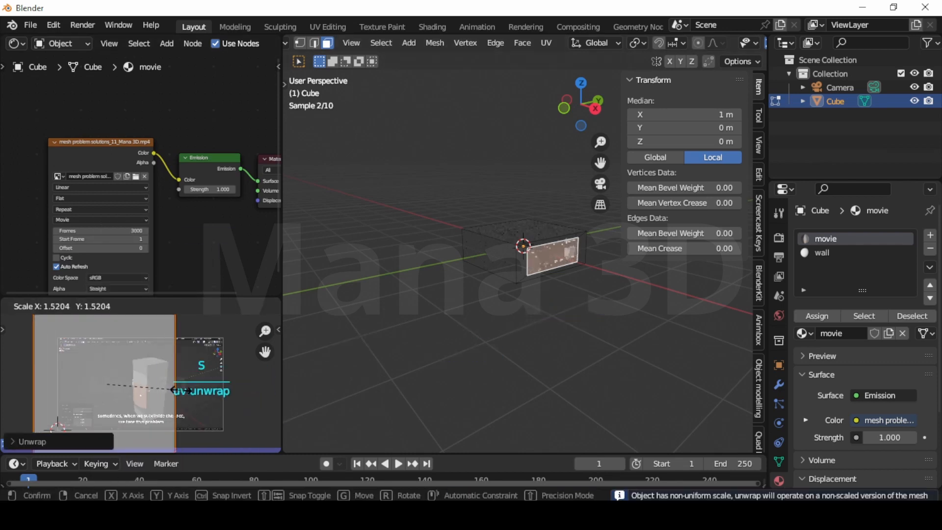
left_click(181, 390)
key("g")
key("x")
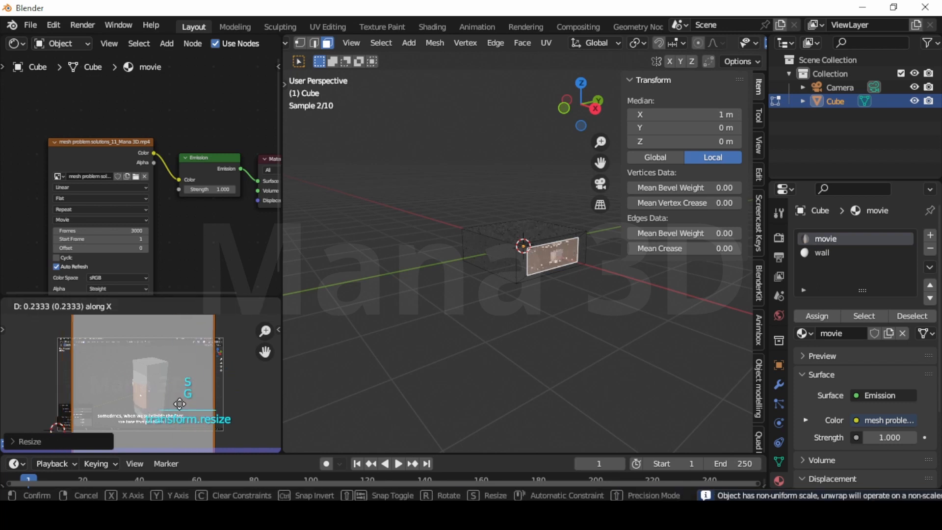
left_click(178, 403)
key("s")
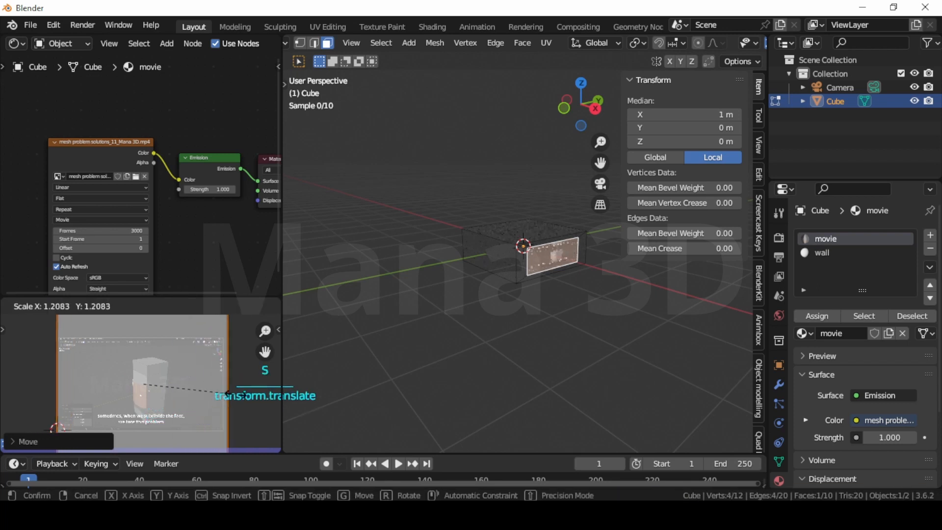
left_click(235, 392)
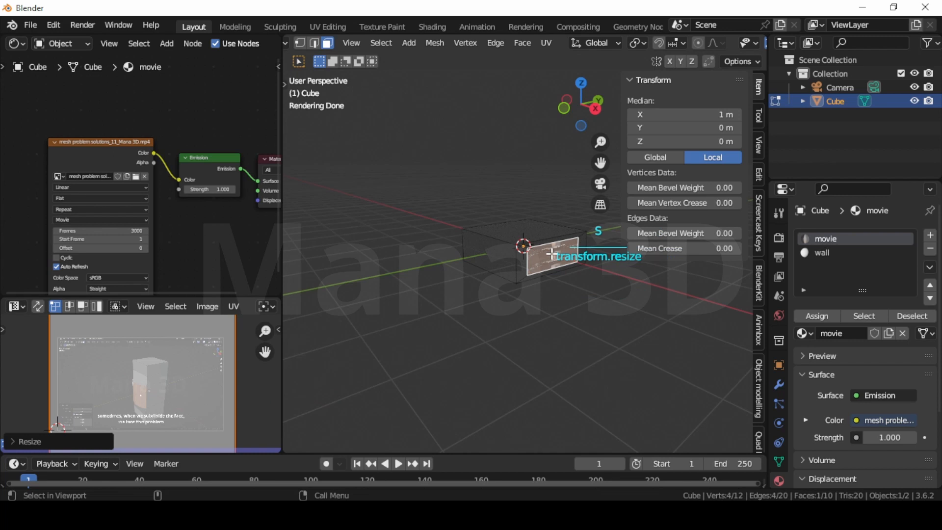
Step: Scale the UV island along Y and X to match the video frame's outline, and return to Object Mode
key("KP_Decimal")
left_click_drag(584, 98, 572, 103)
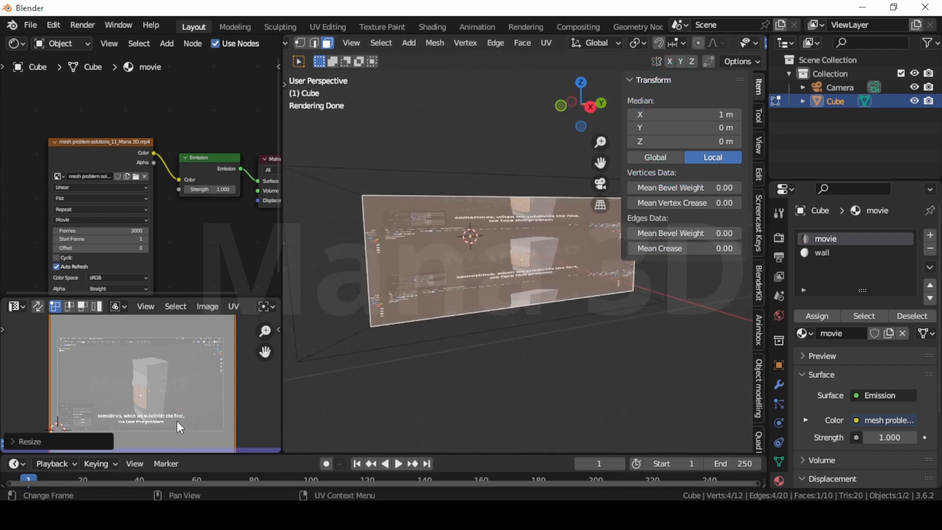
scroll(198, 409, "down", 2)
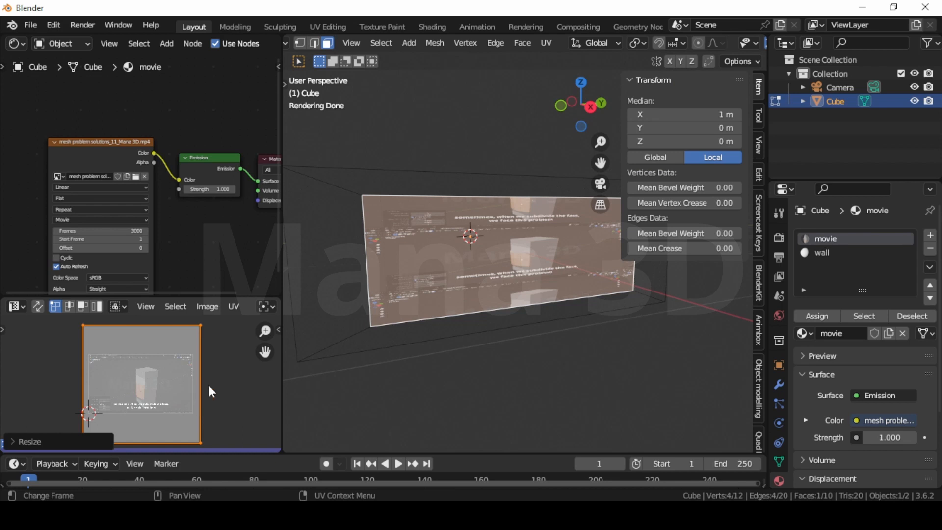
key("s")
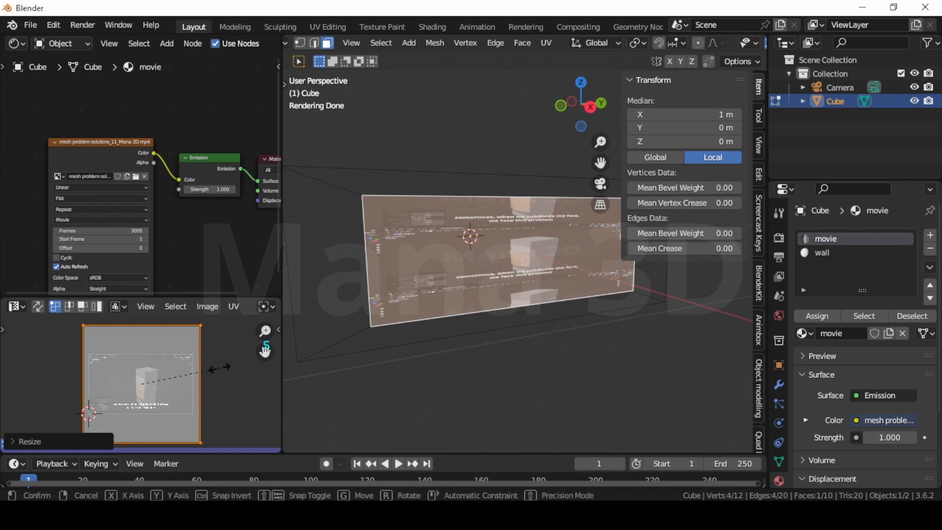
key("y")
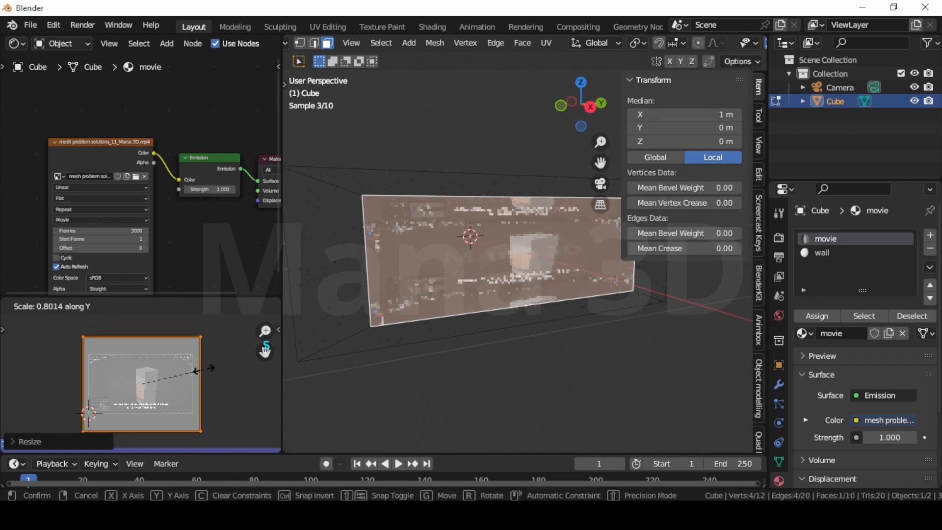
left_click(181, 380)
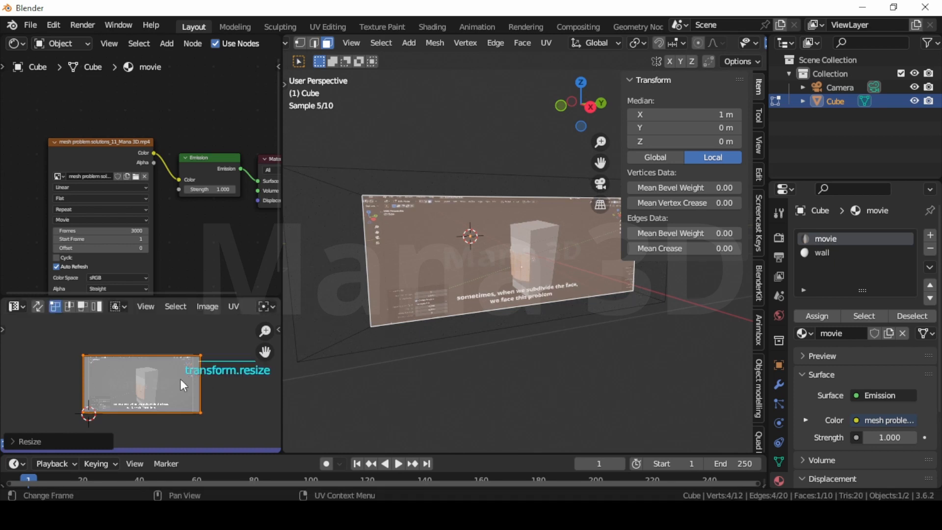
key("s")
key("x")
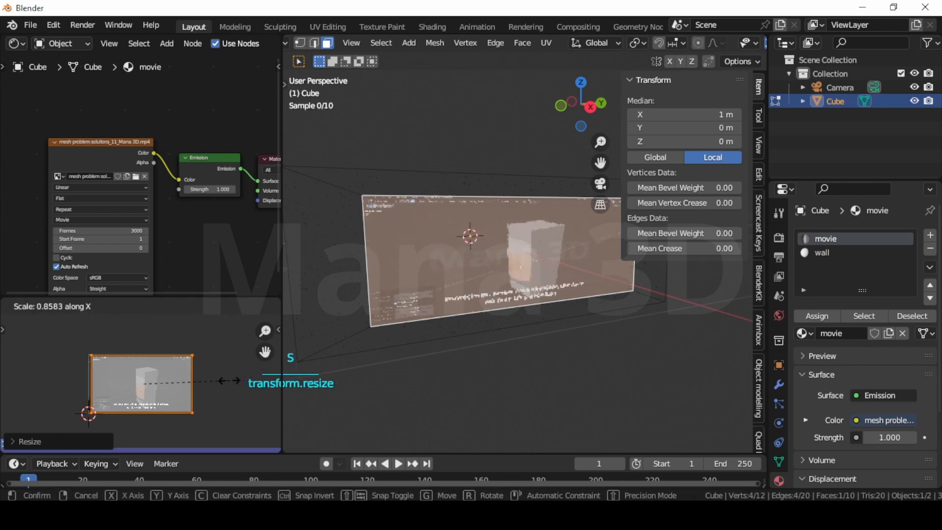
left_click(146, 410)
key("Tab")
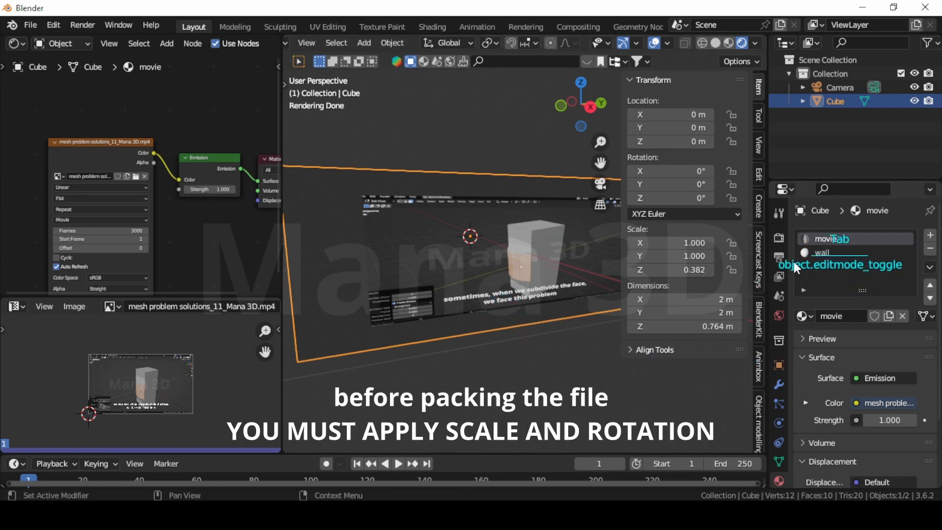
Step: Set the wall material's Base Color to orange
left_click(823, 253)
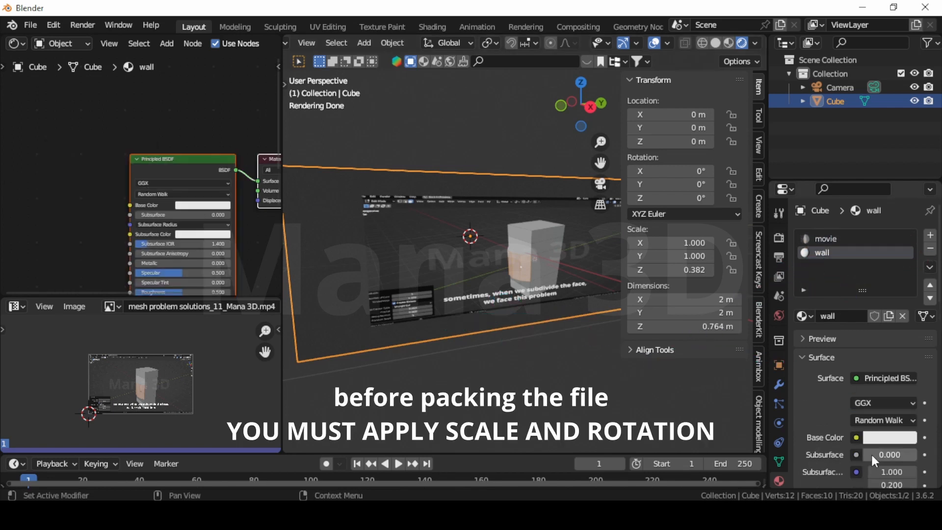
left_click(880, 439)
left_click(851, 334)
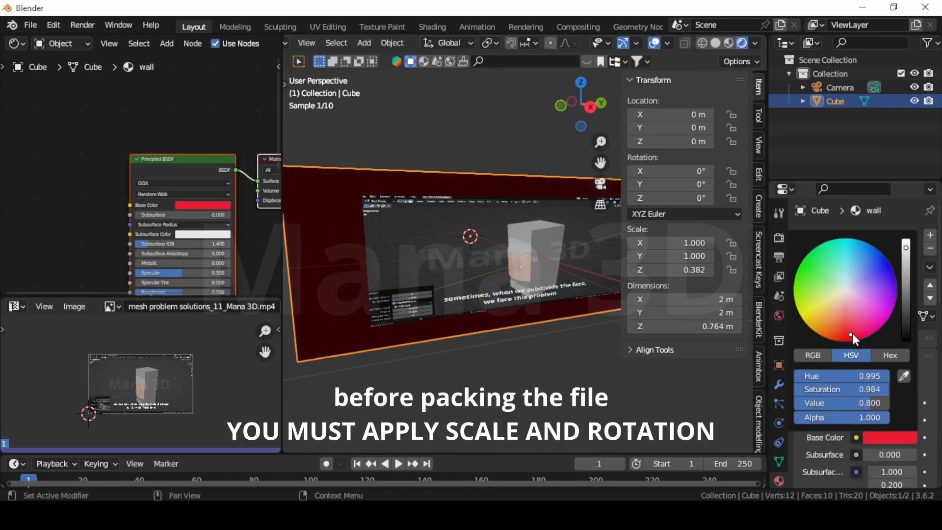
left_click(880, 318)
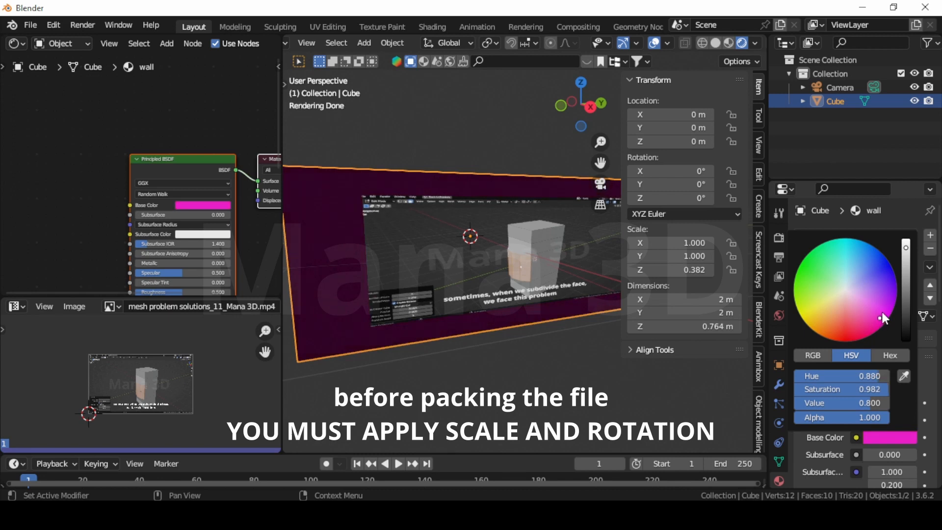
left_click(814, 325)
left_click(817, 330)
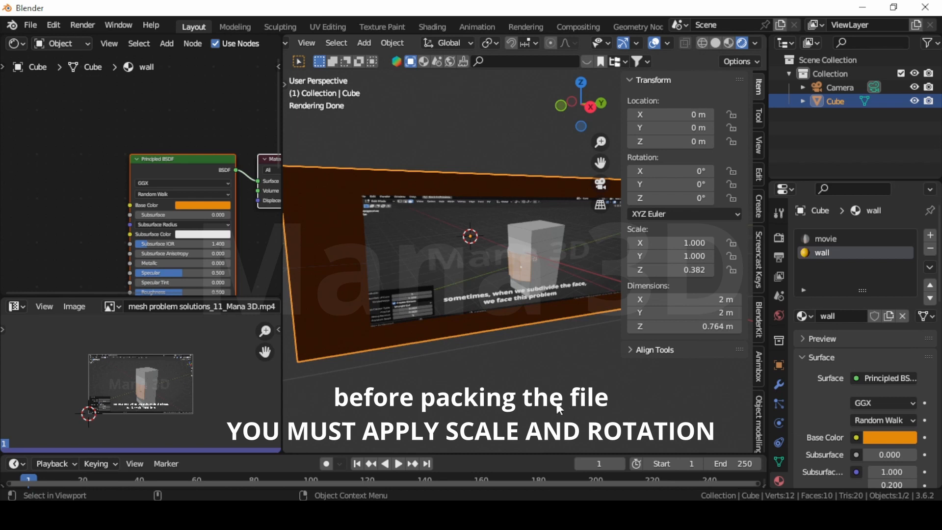
Step: Review the wall material's nodes, and make the movie material active to inspect its node setup
middle_click_drag(192, 256, 181, 179)
scroll(181, 179, "down", 2)
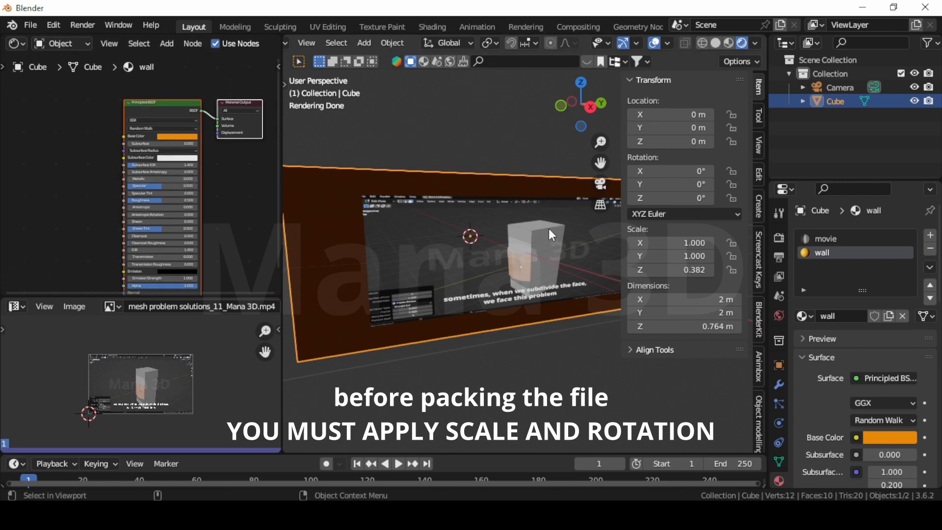
left_click(831, 239)
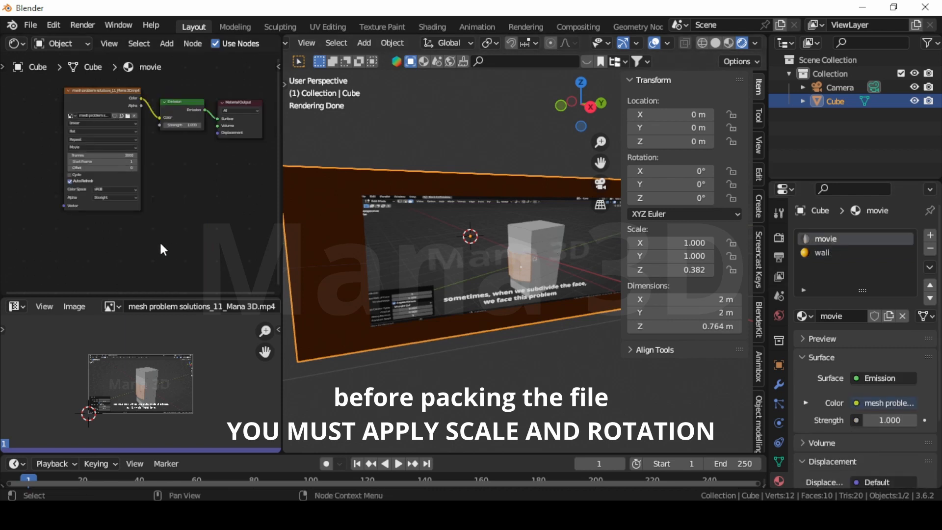
scroll(118, 188, "up", 3)
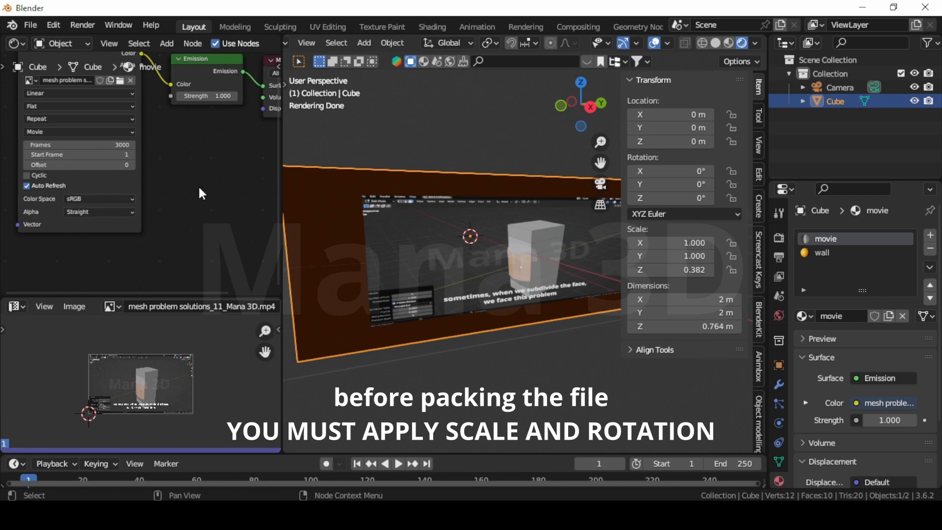
scroll(194, 194, "down", 1)
middle_click_drag(194, 194, 182, 218)
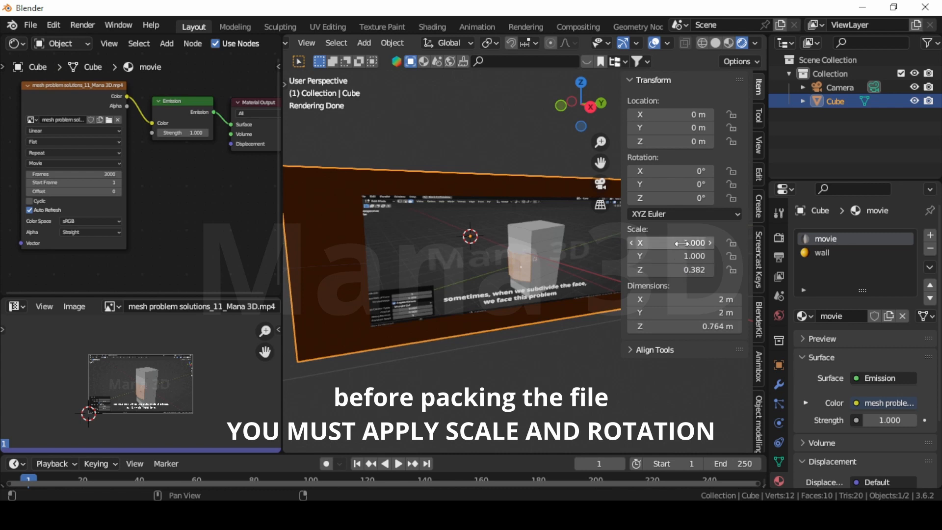
Step: Apply the box's rotation and scale
left_click(491, 261)
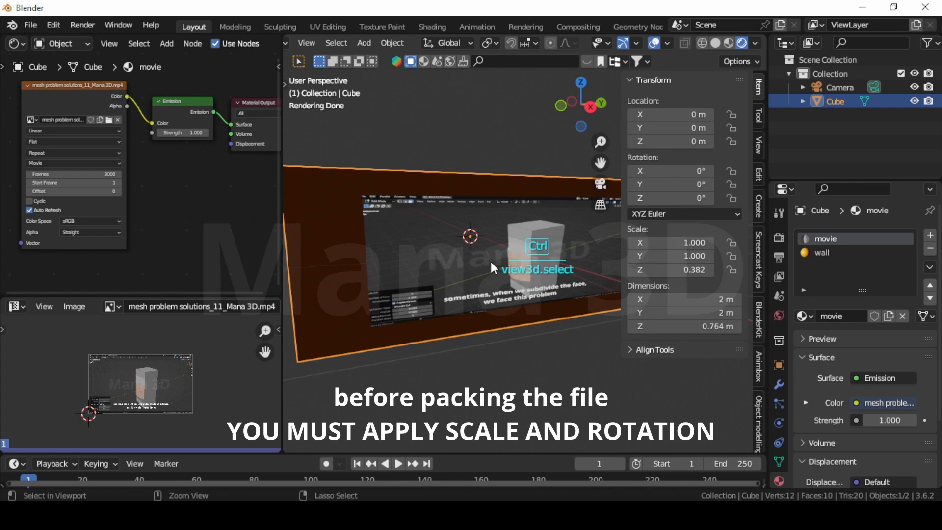
key("ctrl+a")
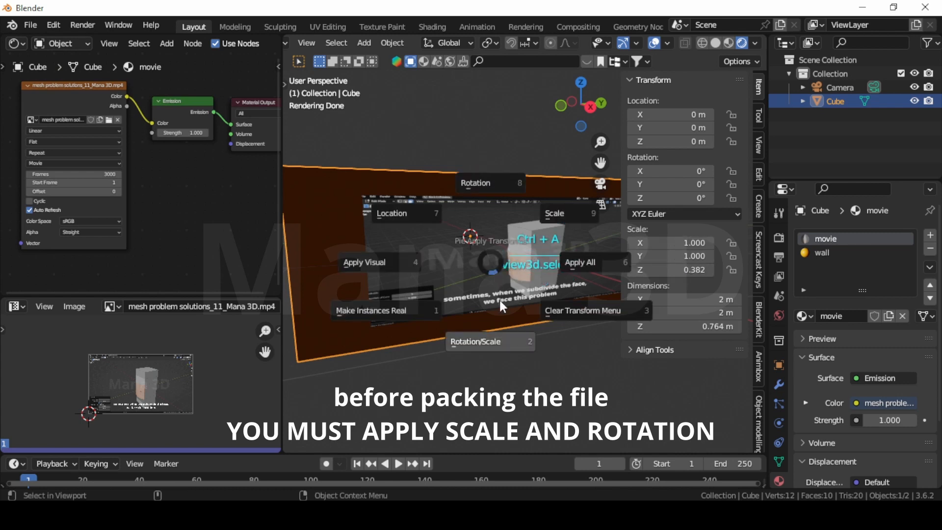
left_click(501, 340)
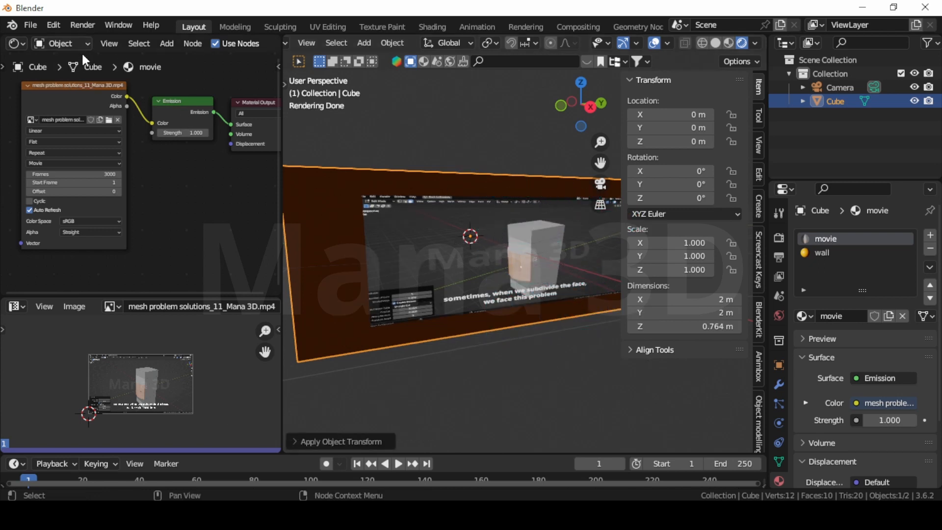
Step: Save the project to the Desktop under the name "test pack"
left_click(29, 30)
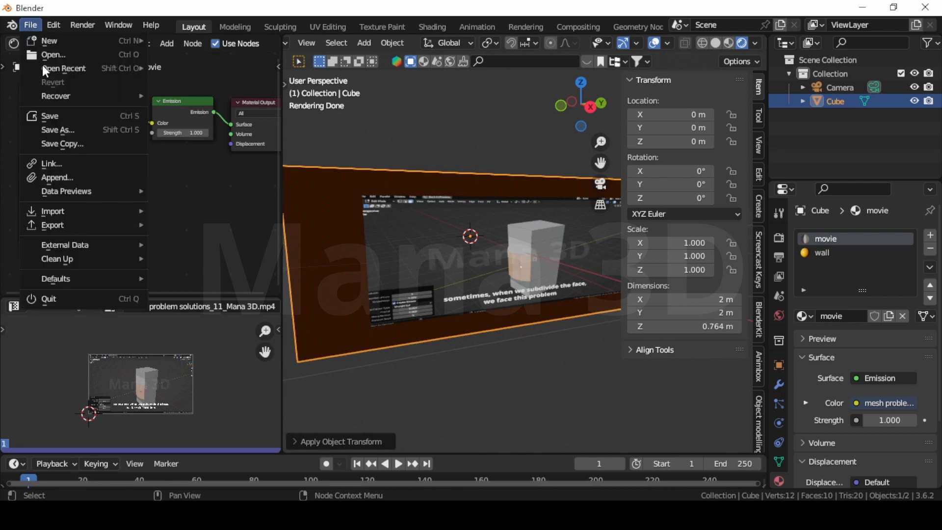
left_click(63, 128)
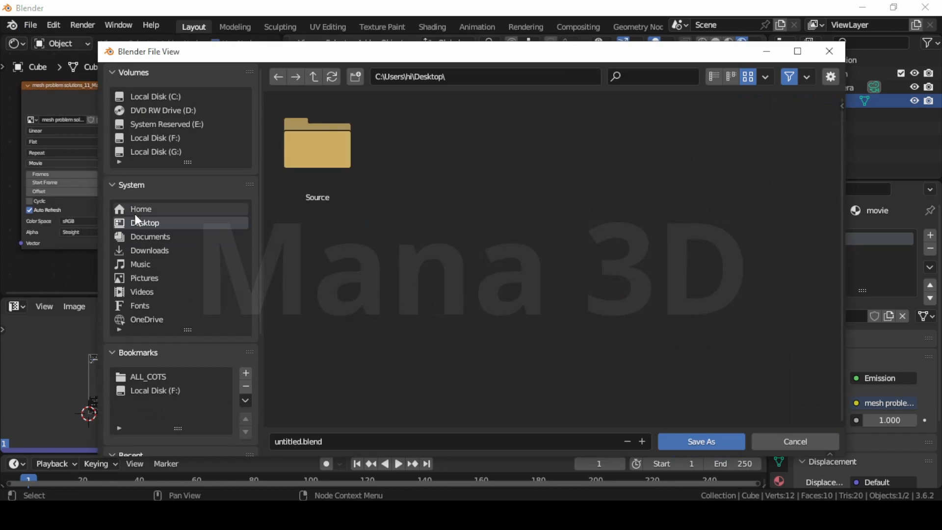
left_click(365, 442)
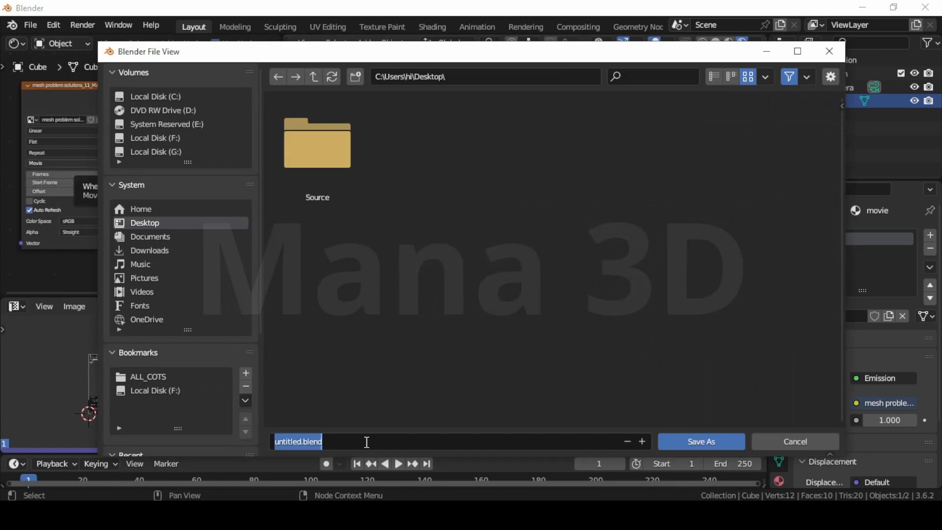
type("mo")
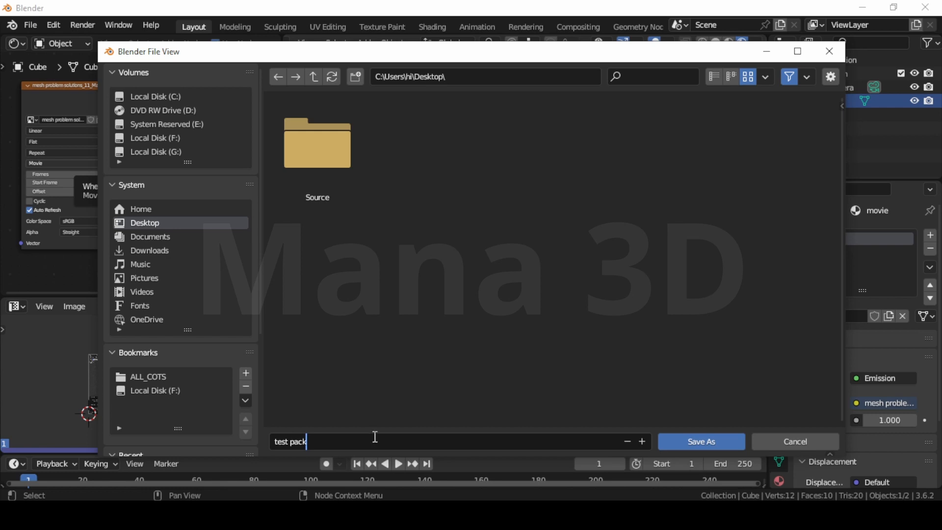
left_click(714, 440)
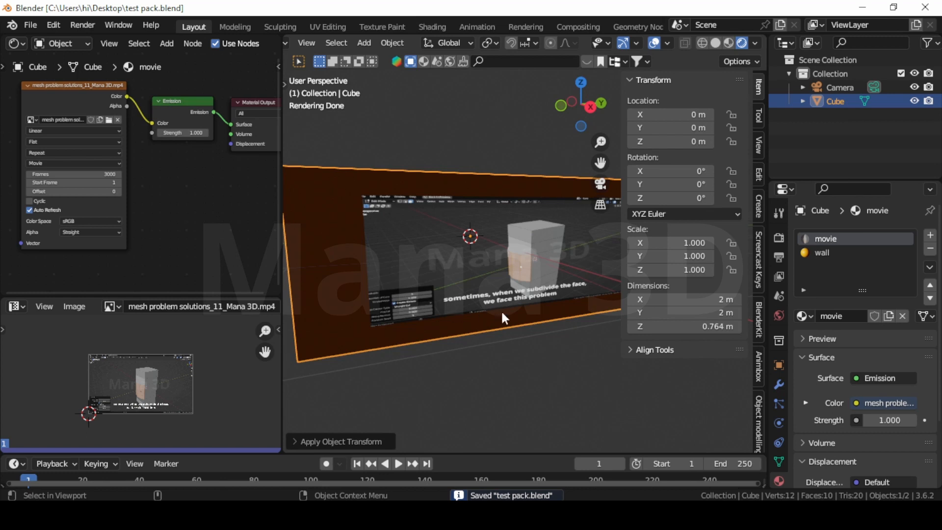
Step: Enable automatic packing of external resources into the .blend file
left_click(30, 25)
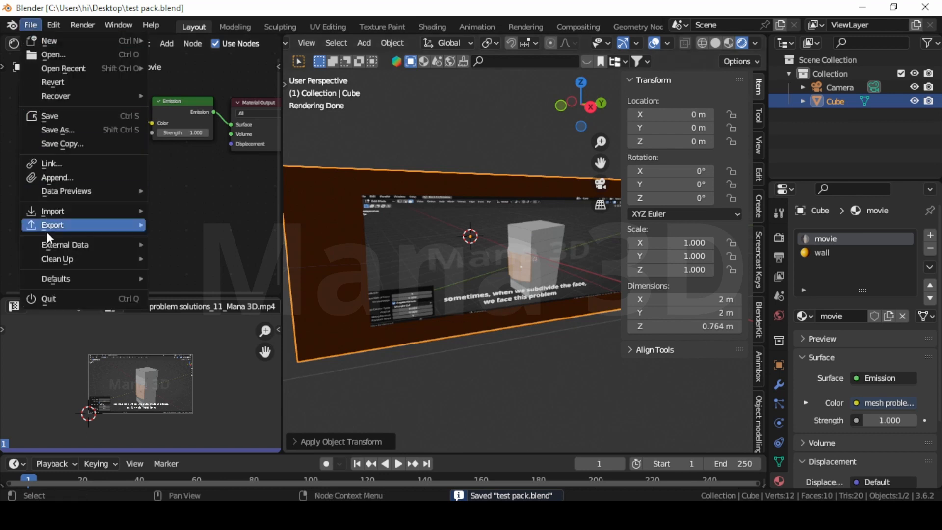
mouse_move(60, 211)
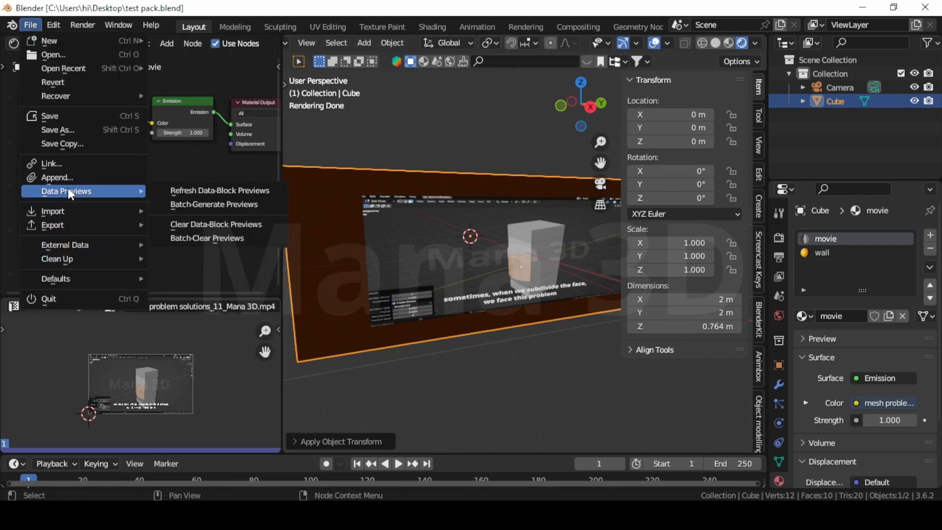
mouse_move(66, 246)
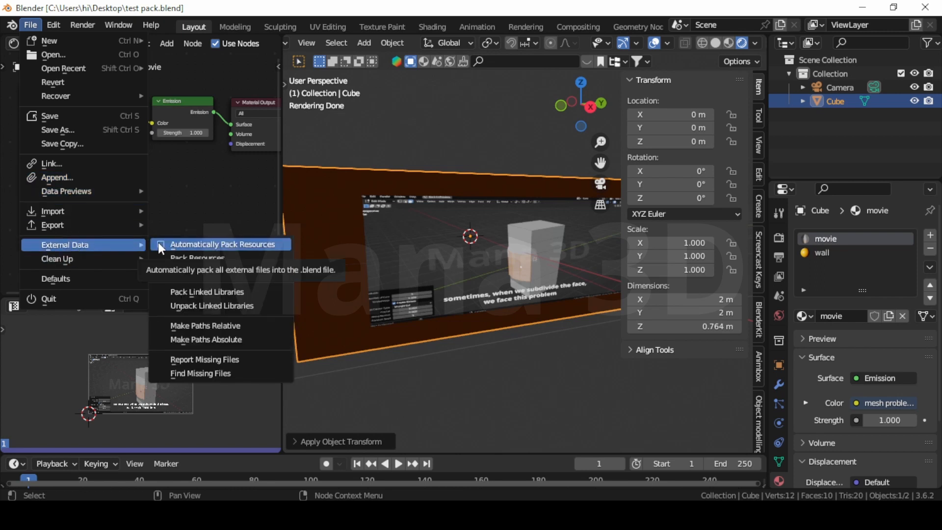
left_click(158, 242)
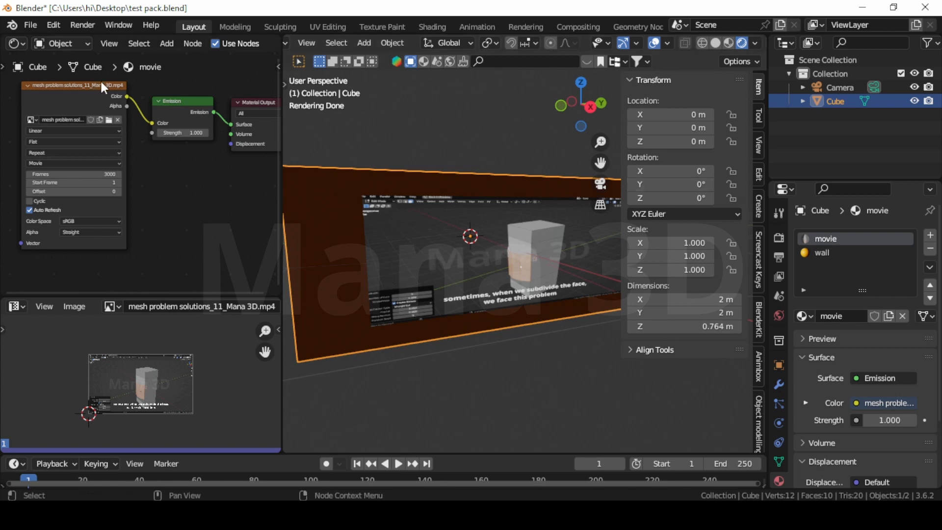
left_click(27, 25)
mouse_move(47, 42)
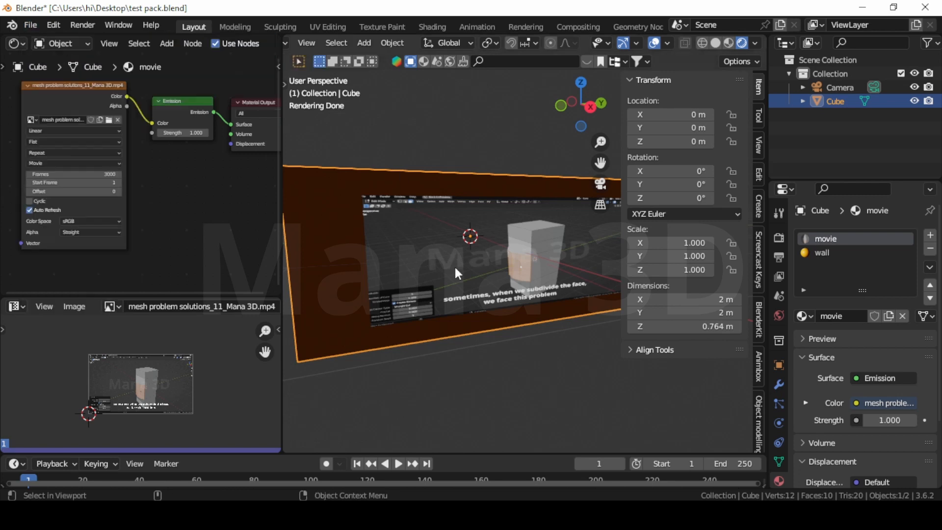
Step: Play the animation to check the video on the box's inset face, hiding the viewport sidebar, and stop playback
left_click(397, 463)
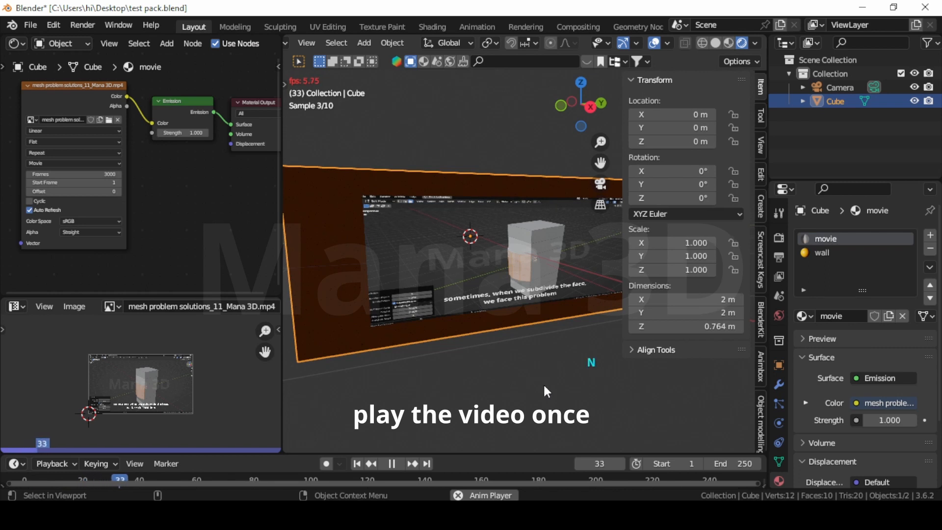
key("n")
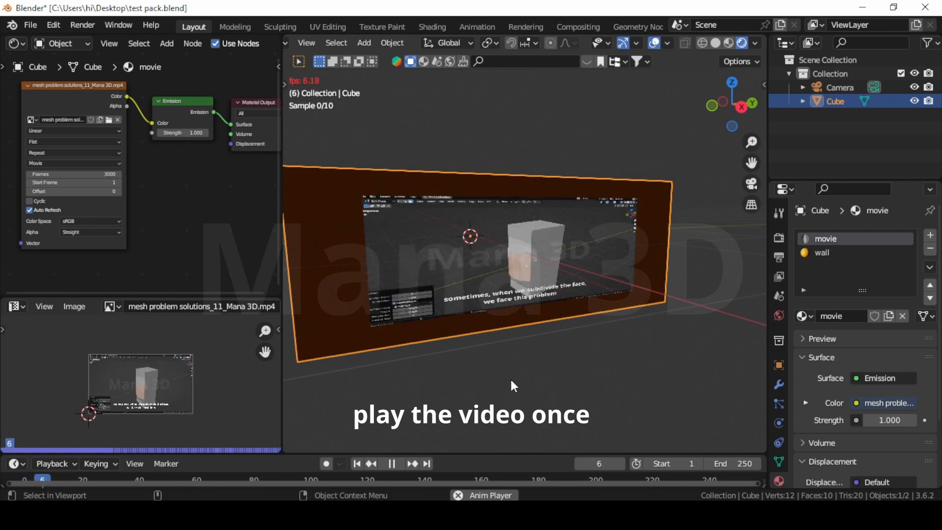
key("space")
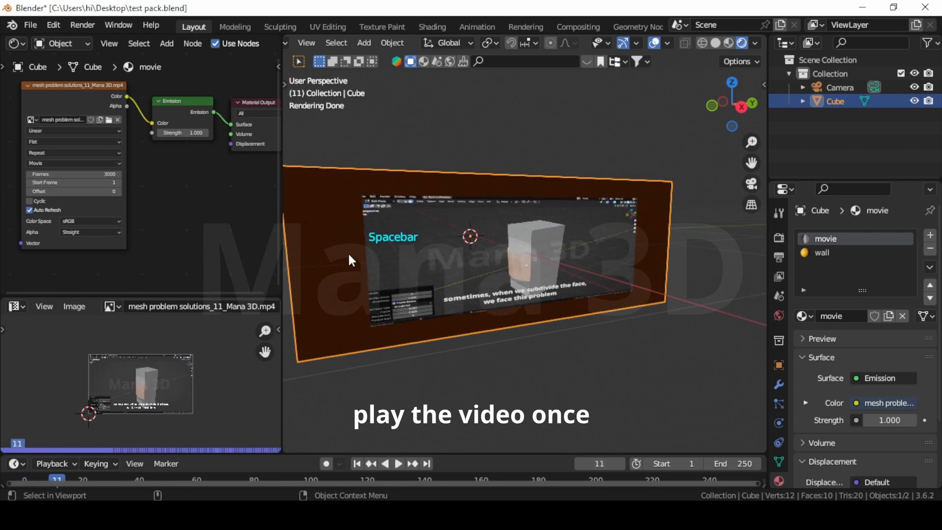
Step: Start a new General file, discarding the unsaved changes to the current project
left_click(30, 25)
mouse_move(49, 46)
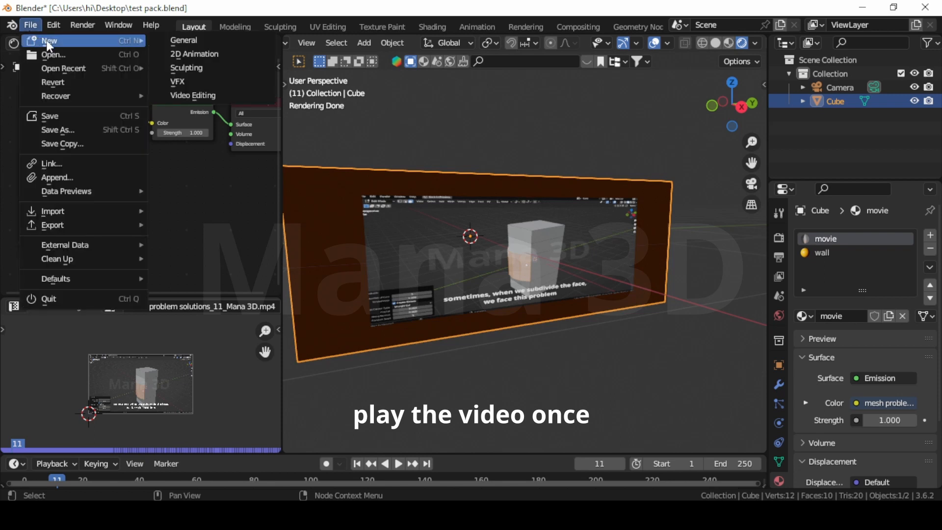
left_click(175, 39)
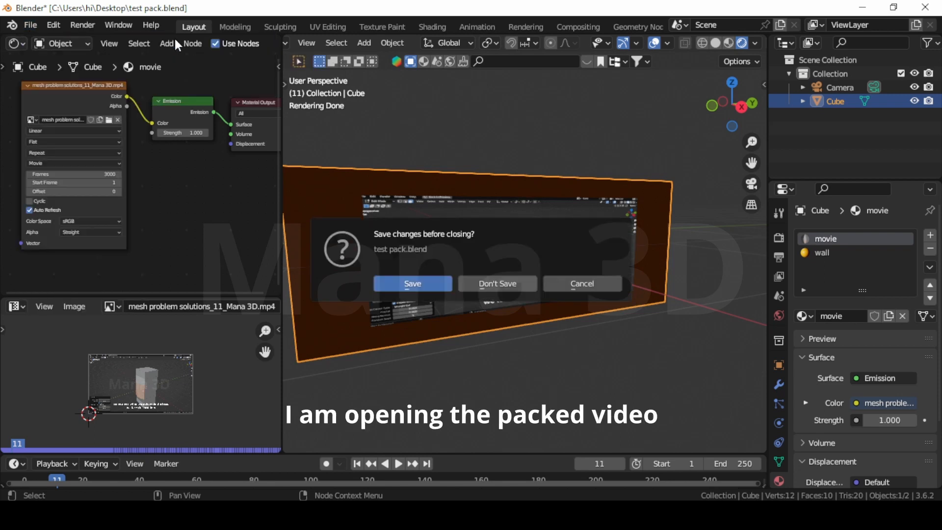
left_click(513, 284)
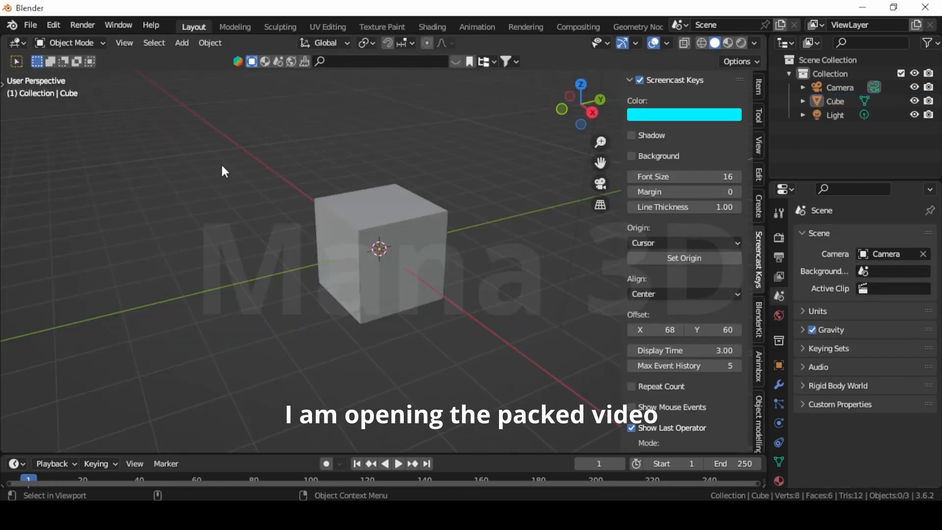
Step: Open the project file "test pack.blend" from the Desktop
left_click(31, 26)
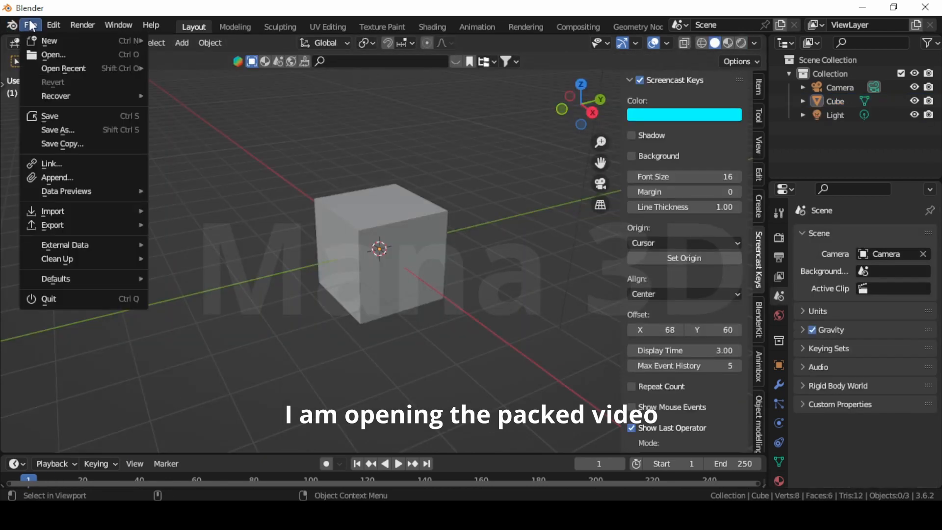
left_click(58, 55)
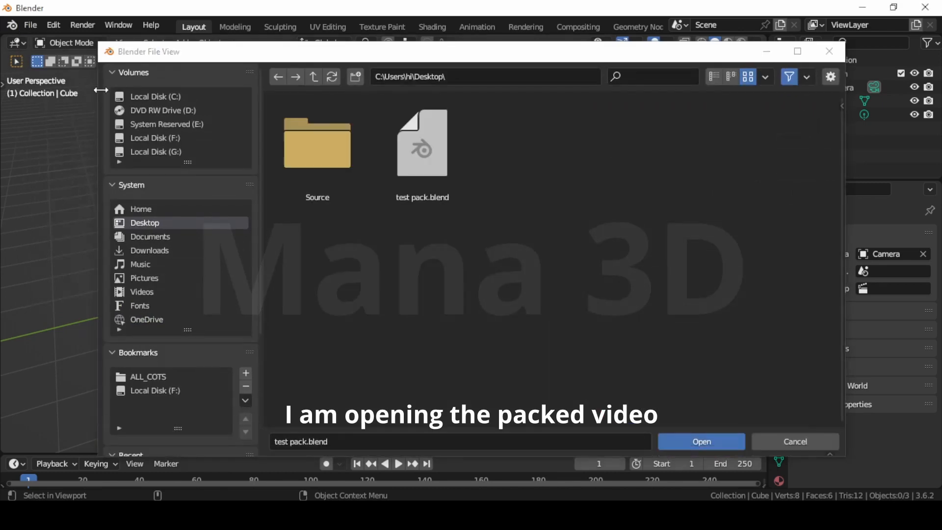
left_click(164, 225)
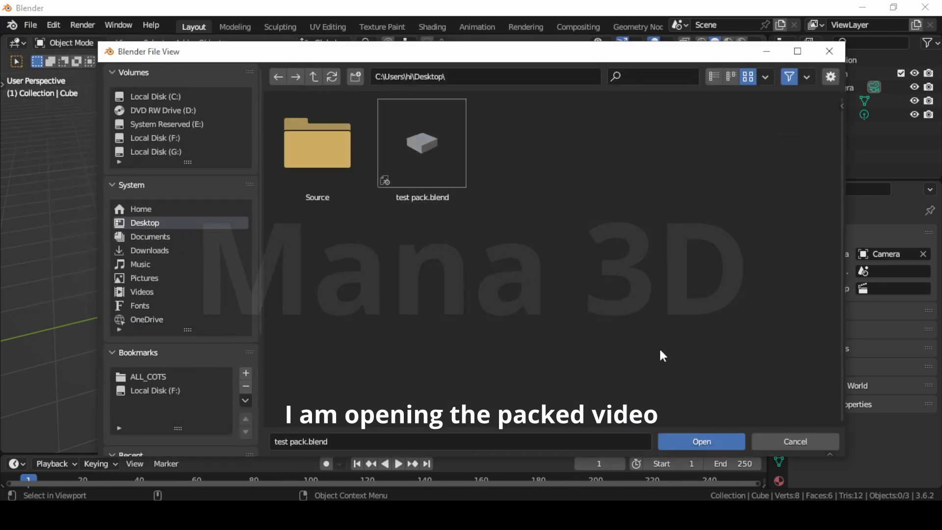
left_click(421, 138)
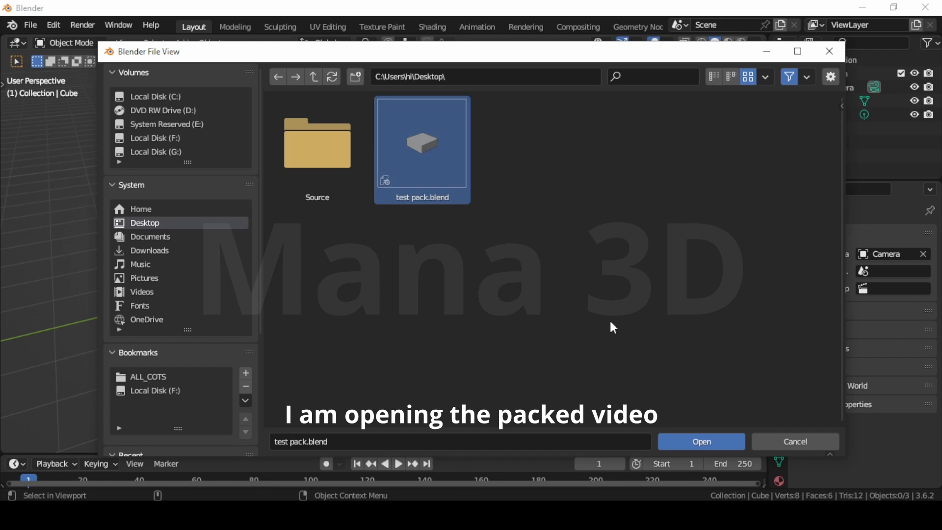
left_click(706, 439)
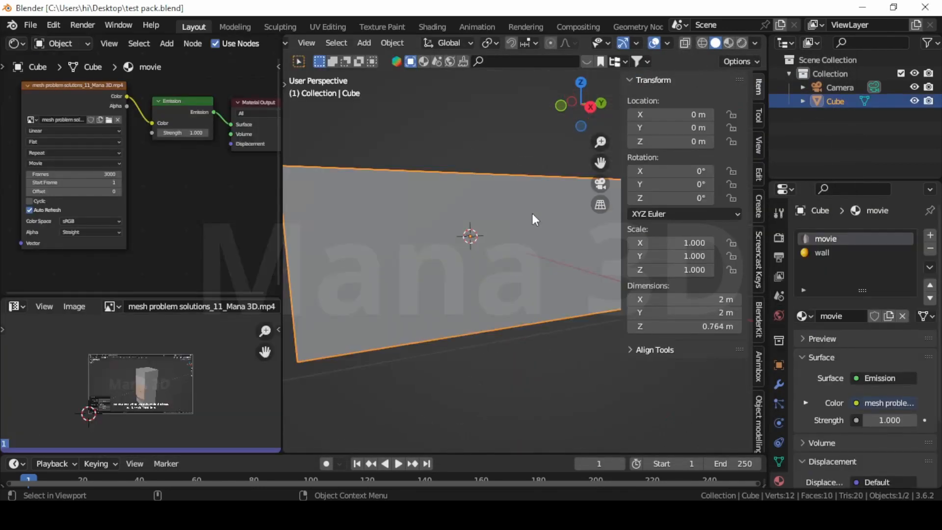
Step: Show the reopened box in rendered shading, play the animation with the viewport sidebar hidden, and stop playback
left_click(741, 44)
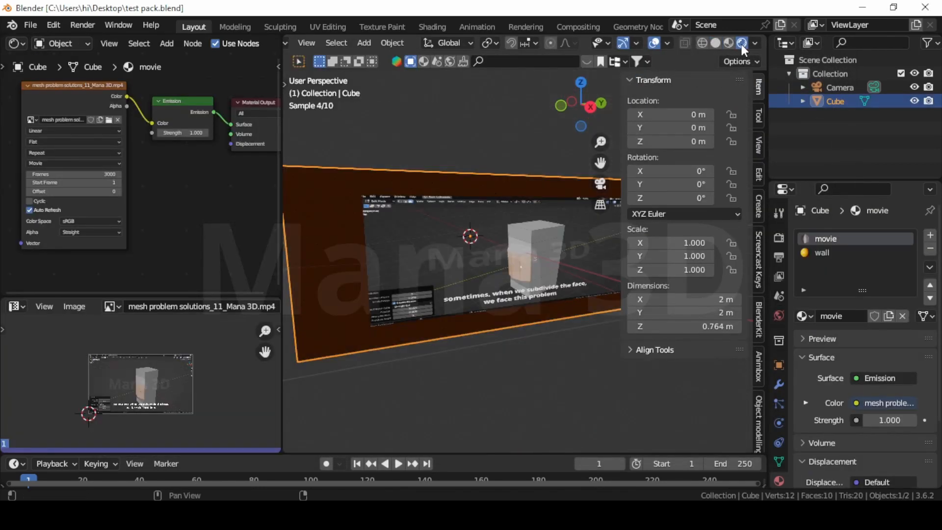
left_click(401, 462)
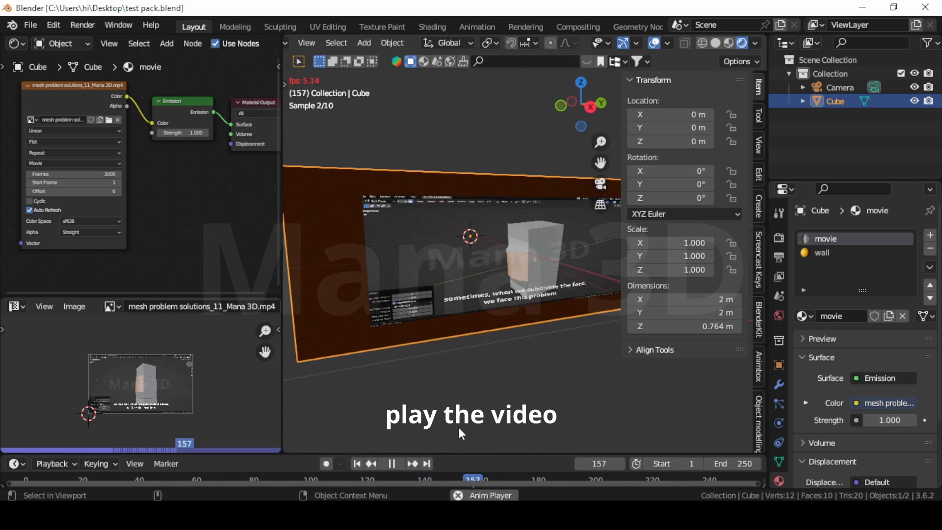
key("n")
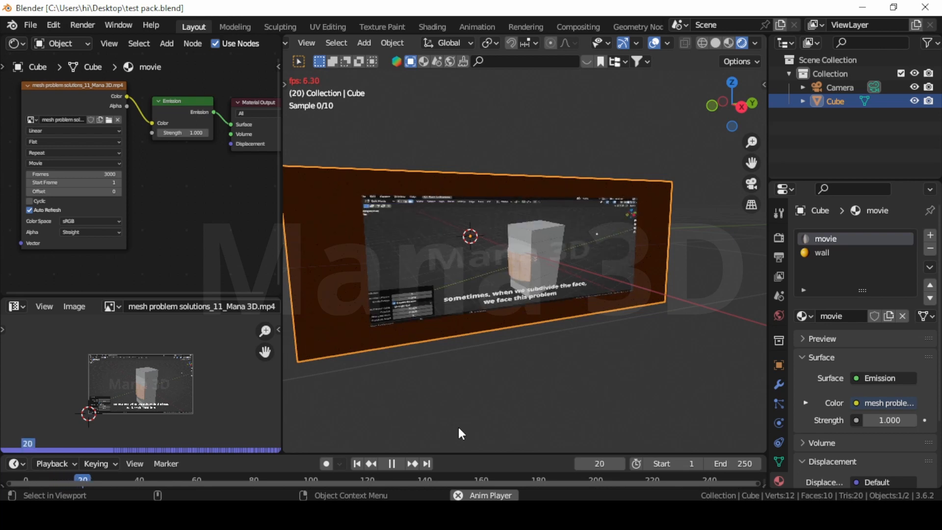
key("space")
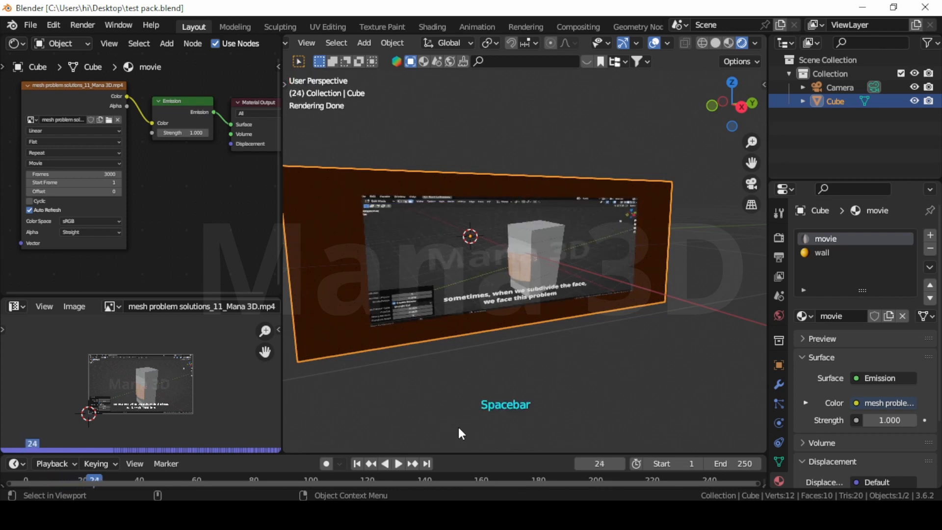